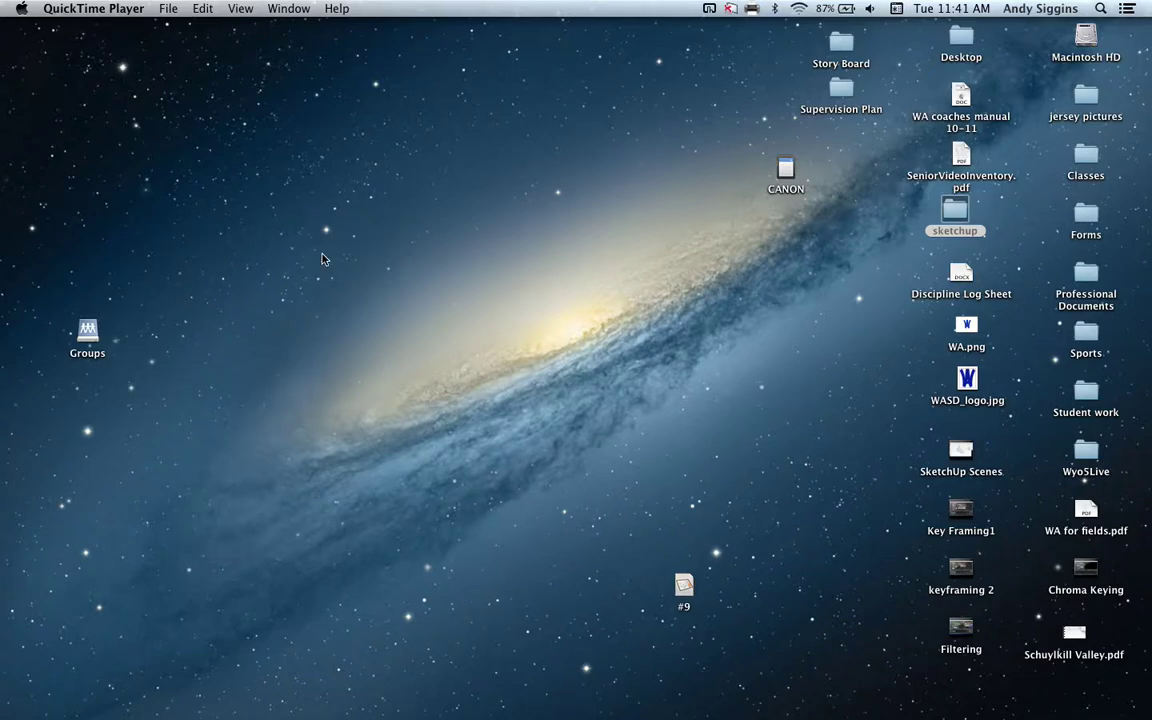
# In Finder, open WA Template from Groups > JrSrHigh > SketchUp > Hand Out.
pyautogui.doubleClick(88, 335)
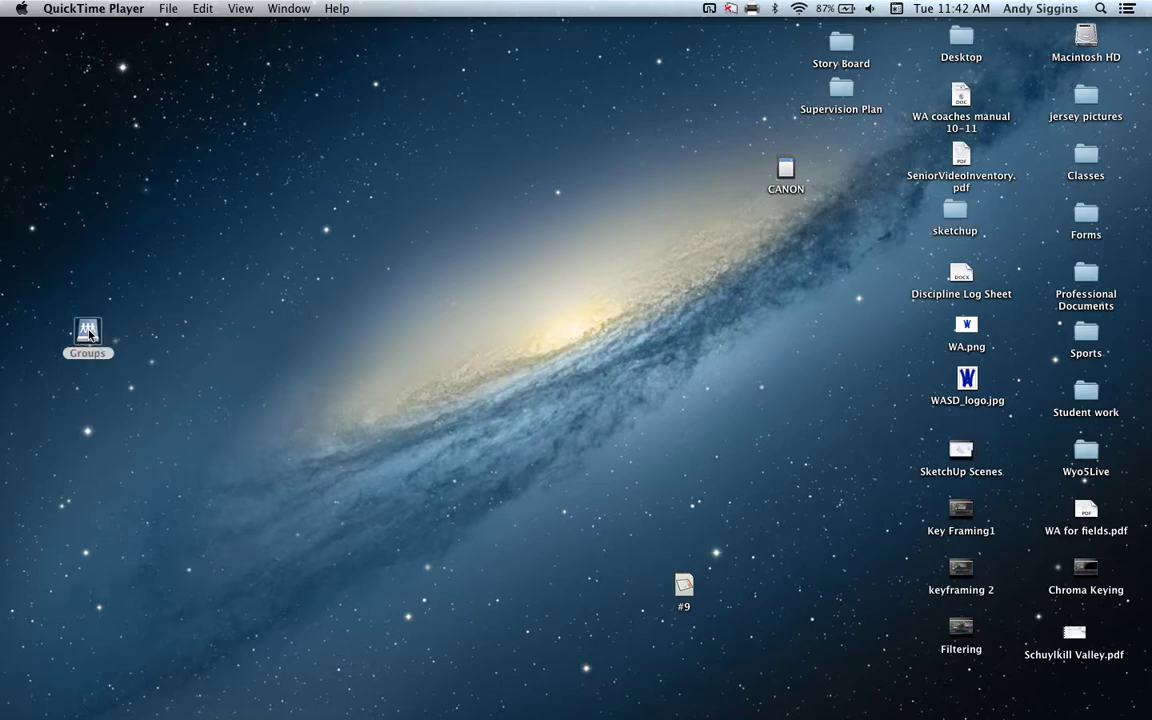
pyautogui.click(540, 262)
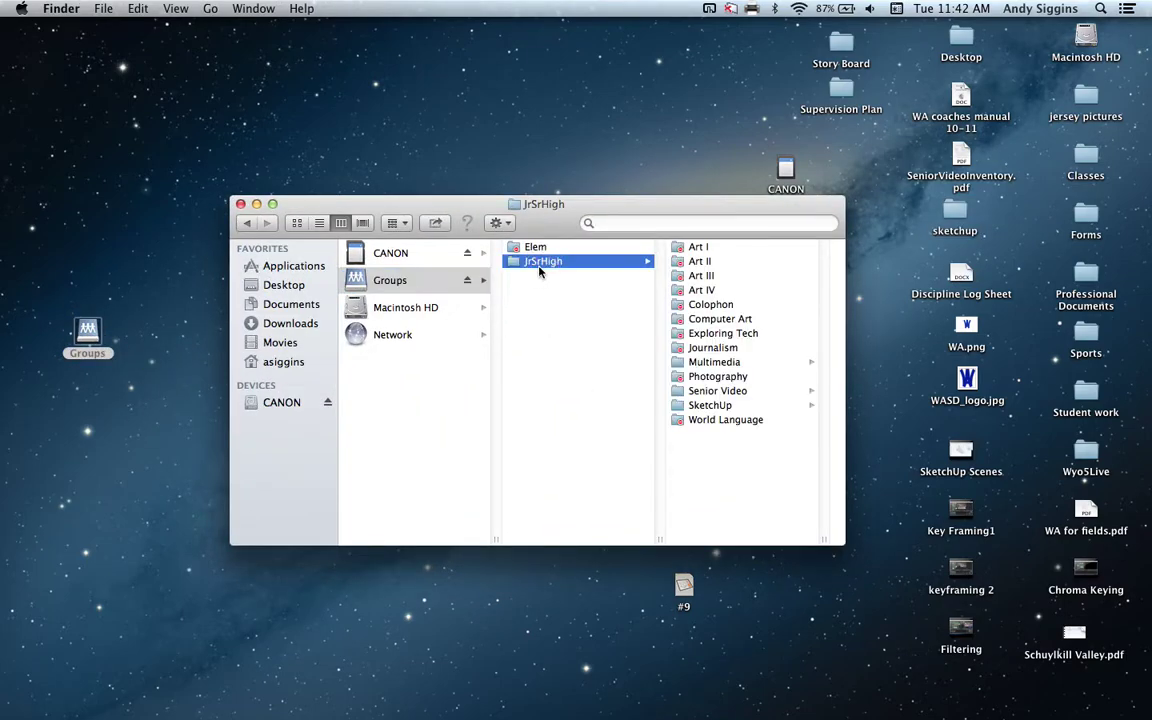
pyautogui.click(720, 403)
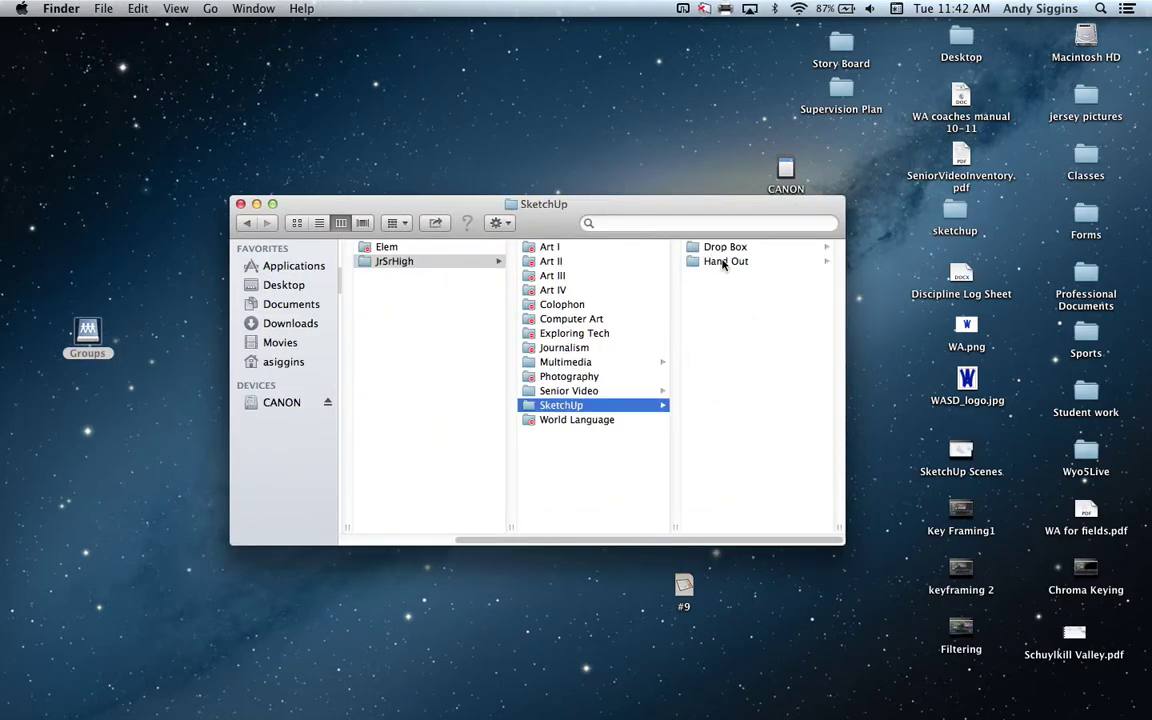
pyautogui.click(726, 264)
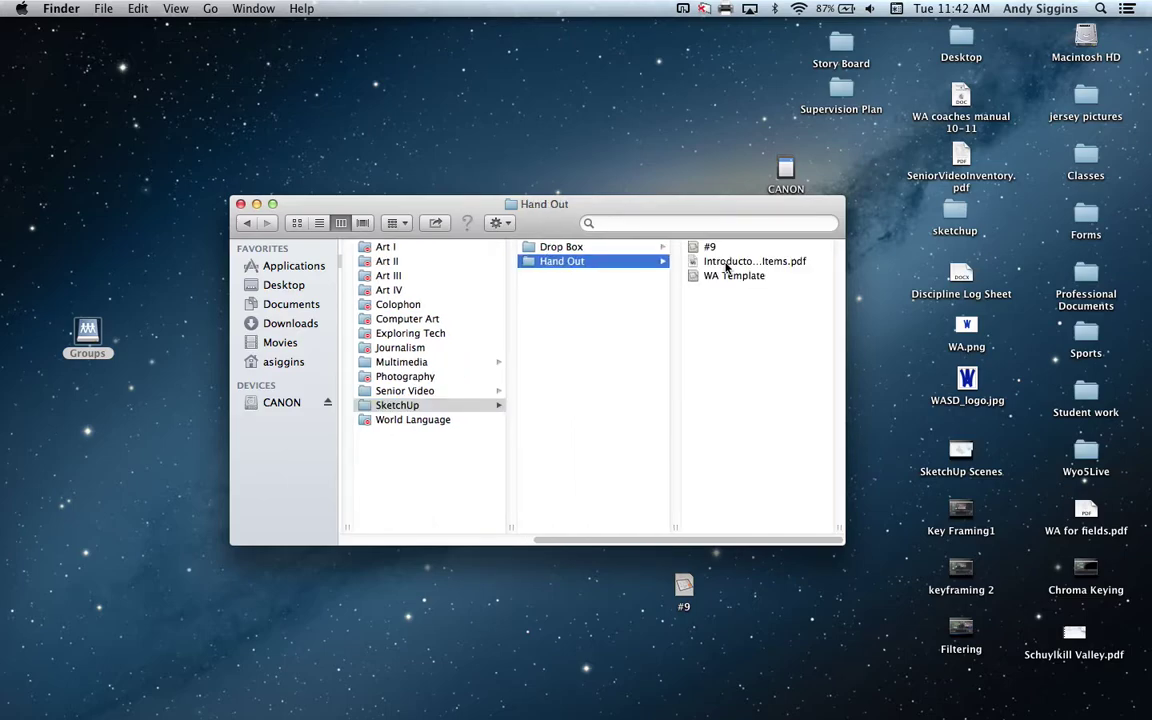
pyautogui.doubleClick(710, 276)
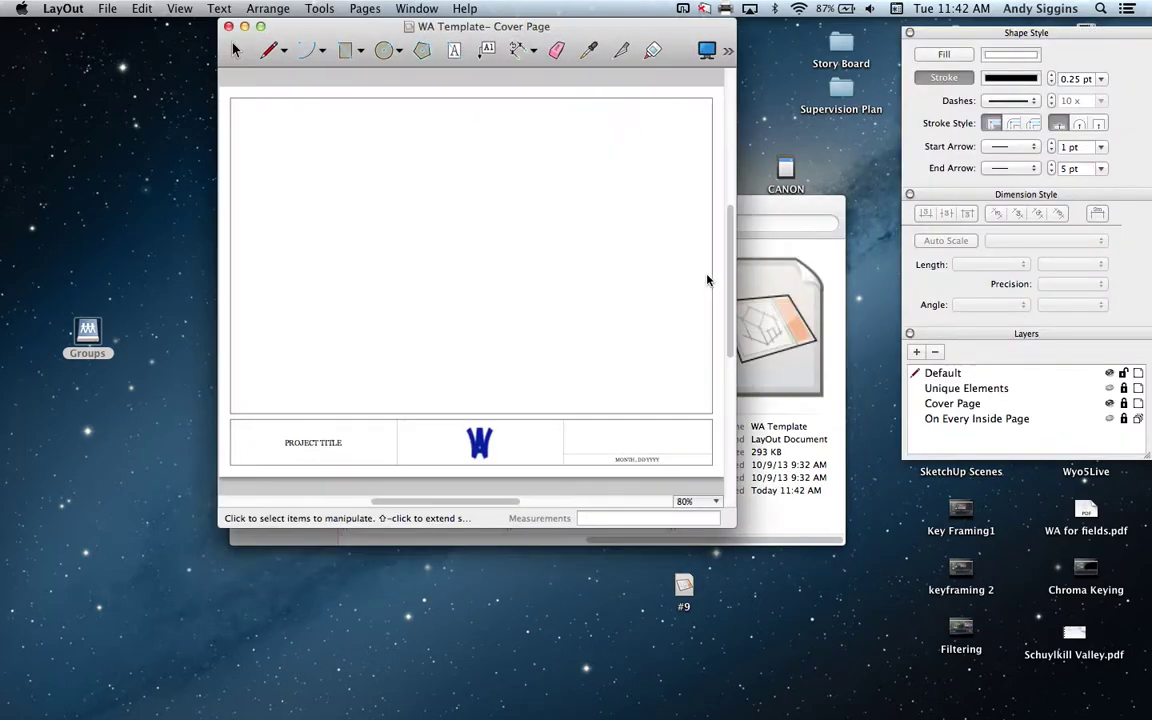
# Close the Finder window and maximize the WA Template Cover Page window.
pyautogui.moveTo(772, 216); pyautogui.dragTo(805, 242)
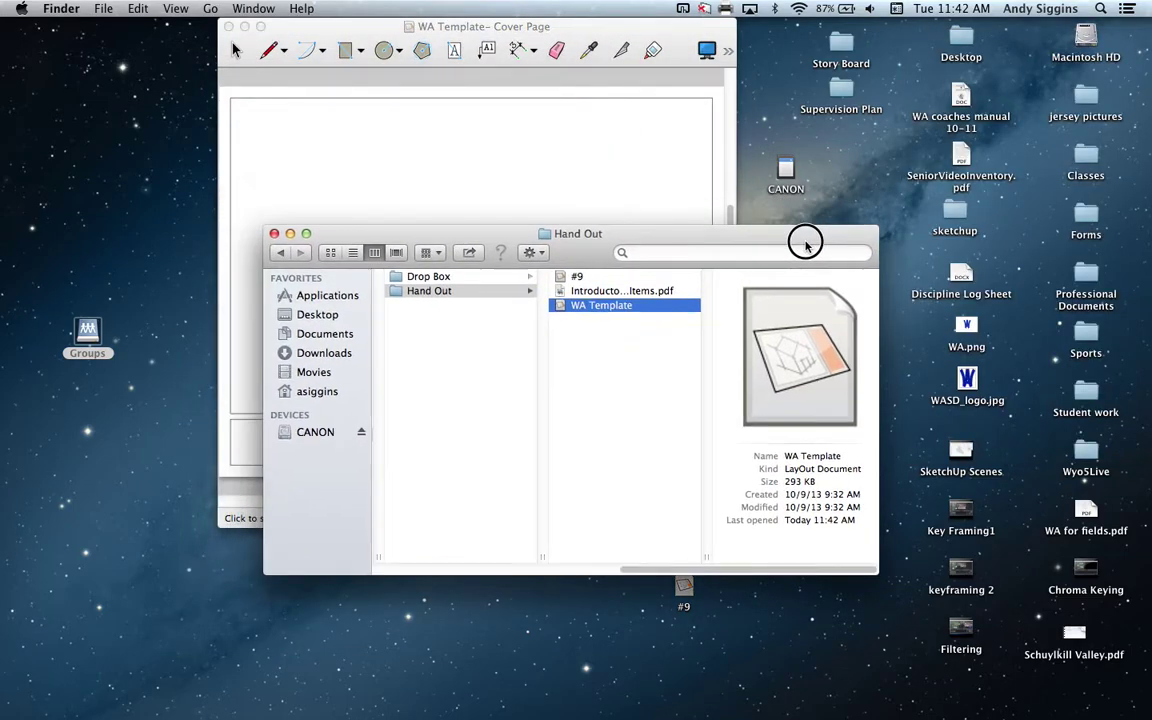
pyautogui.click(276, 231)
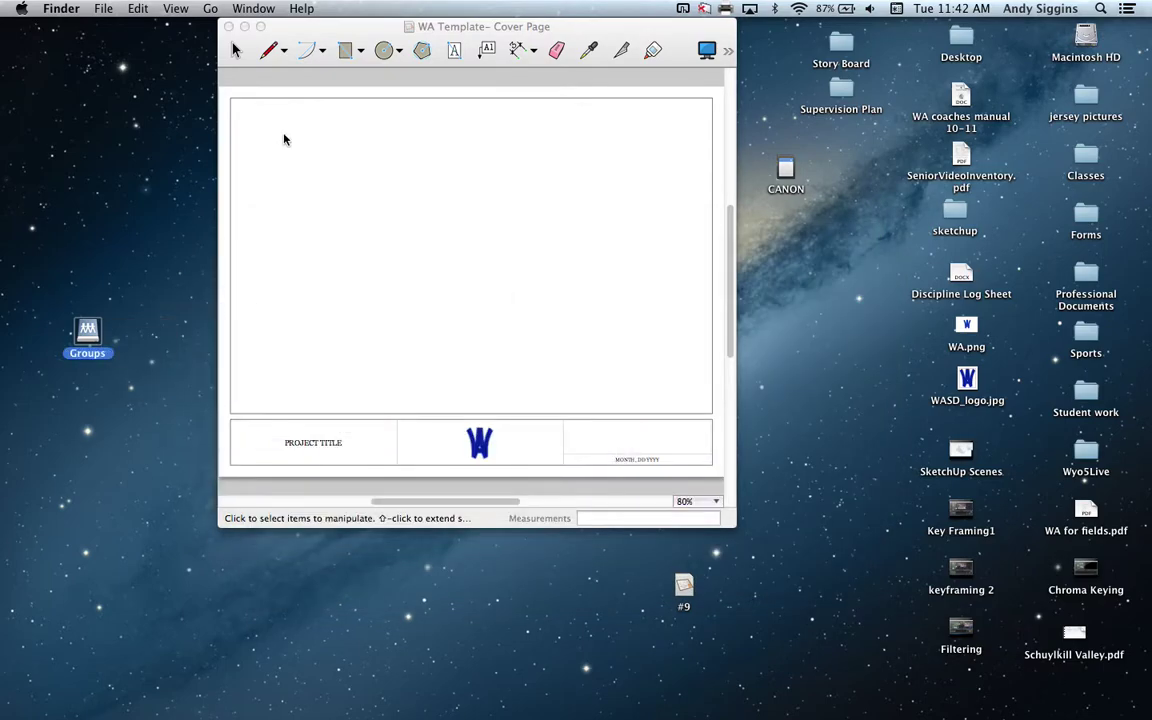
pyautogui.click(260, 26)
pyautogui.moveTo(473, 41); pyautogui.dragTo(503, 44)
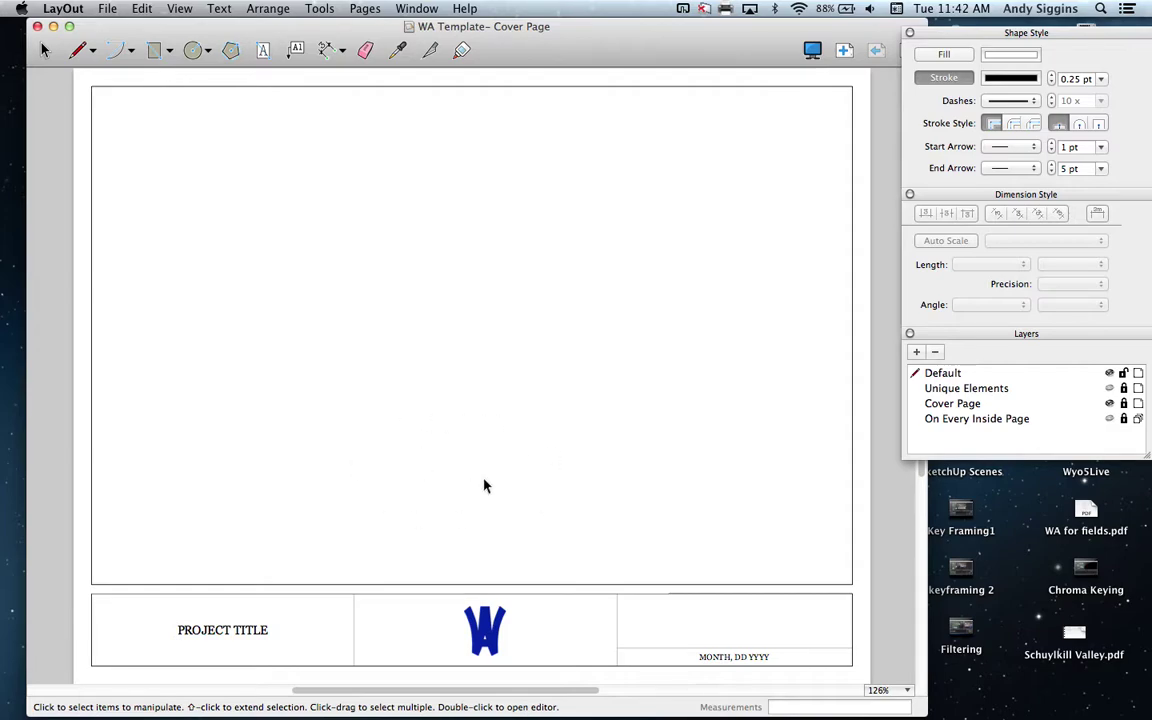
pyautogui.click(107, 9)
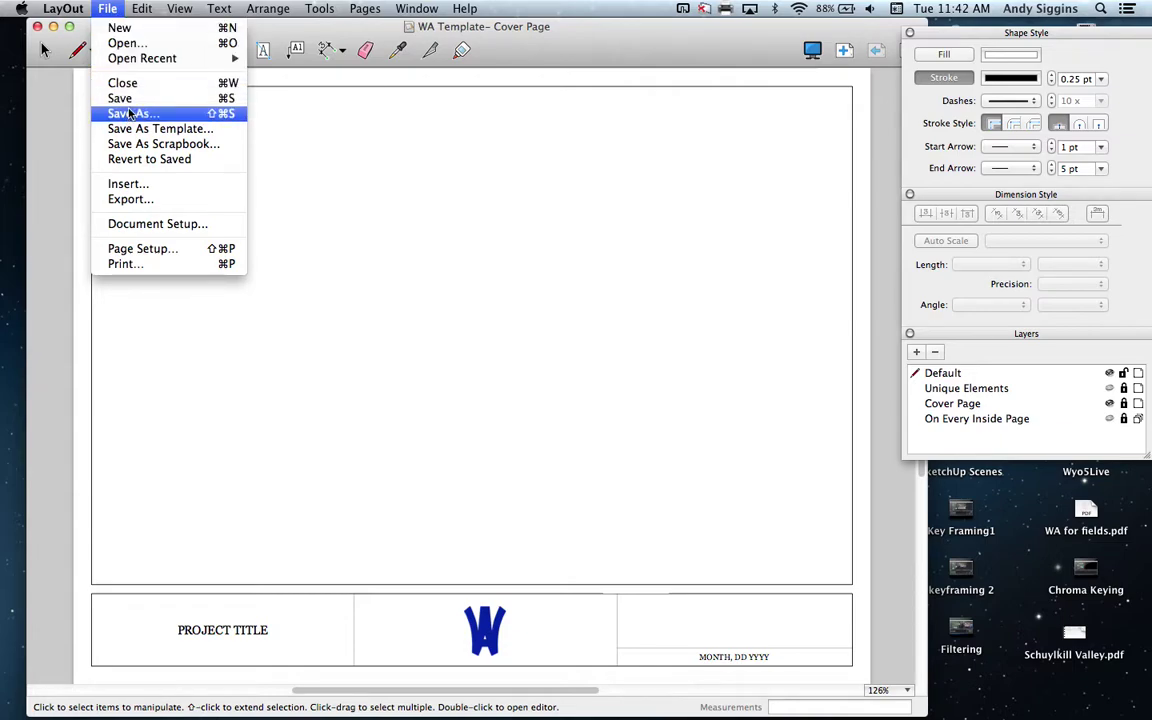
# Insert the #20 SketchUp model file onto the Cover Page.
pyautogui.click(128, 184)
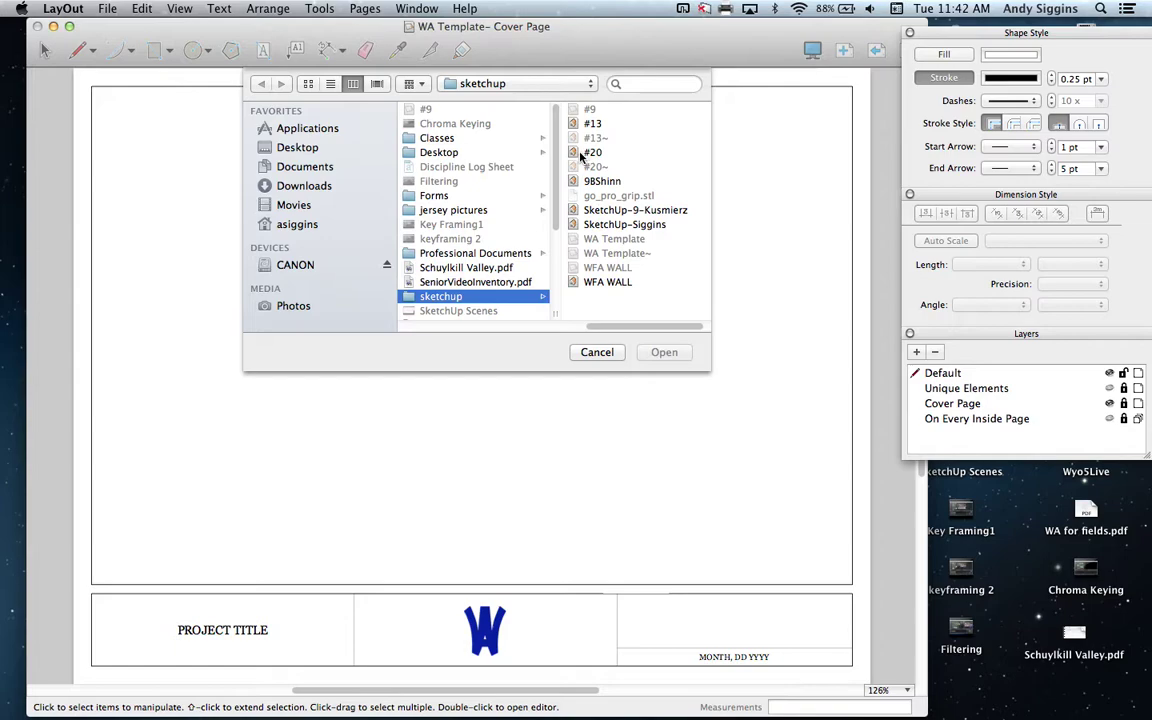
pyautogui.click(580, 153)
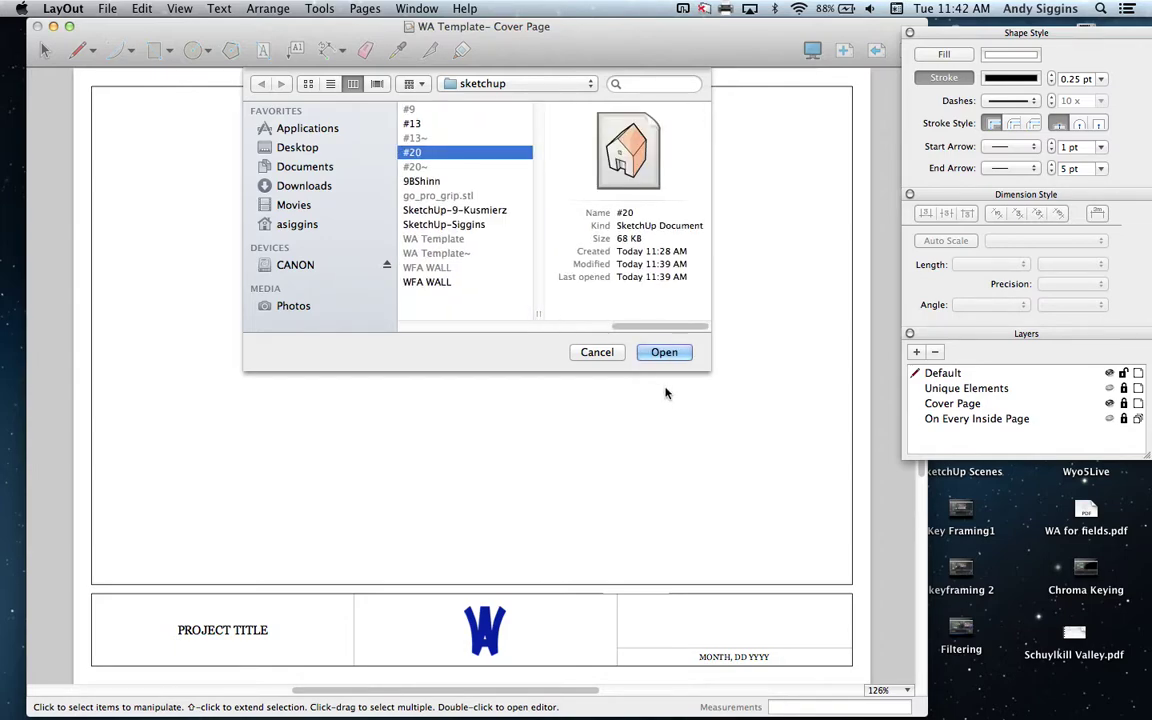
pyautogui.click(664, 352)
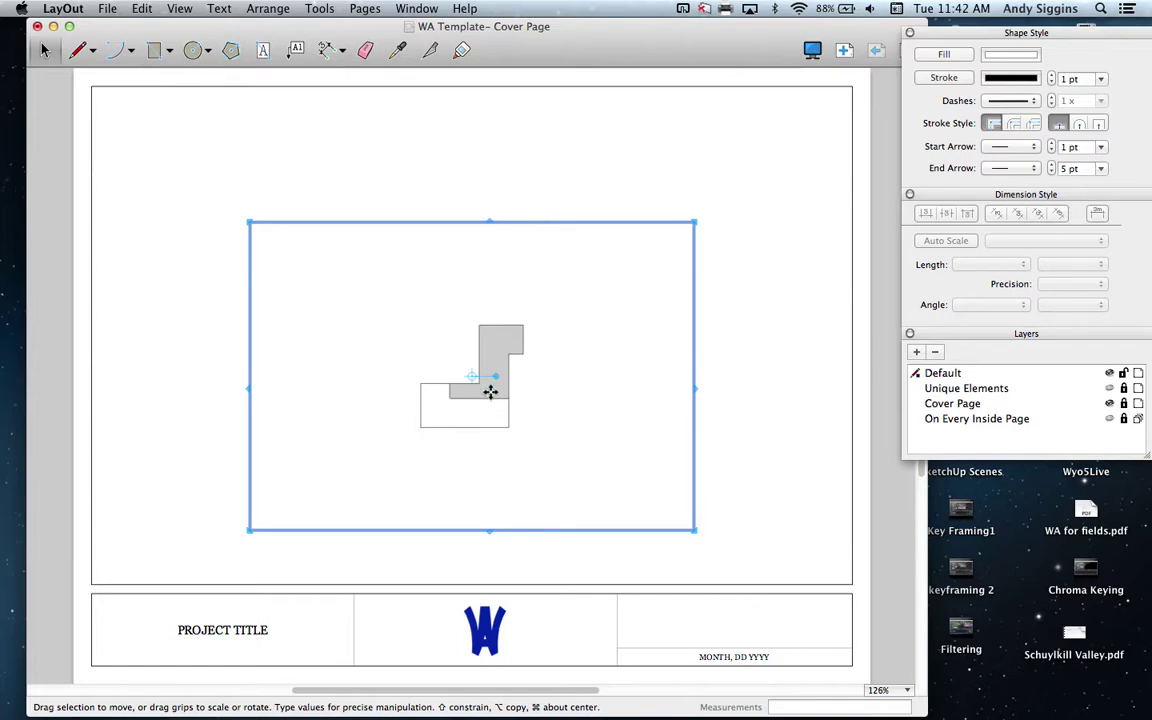
# Nudge the model viewport up and right and switch it to the Iso scene.
pyautogui.moveTo(494, 375); pyautogui.dragTo(514, 365)
pyautogui.rightClick(511, 368)
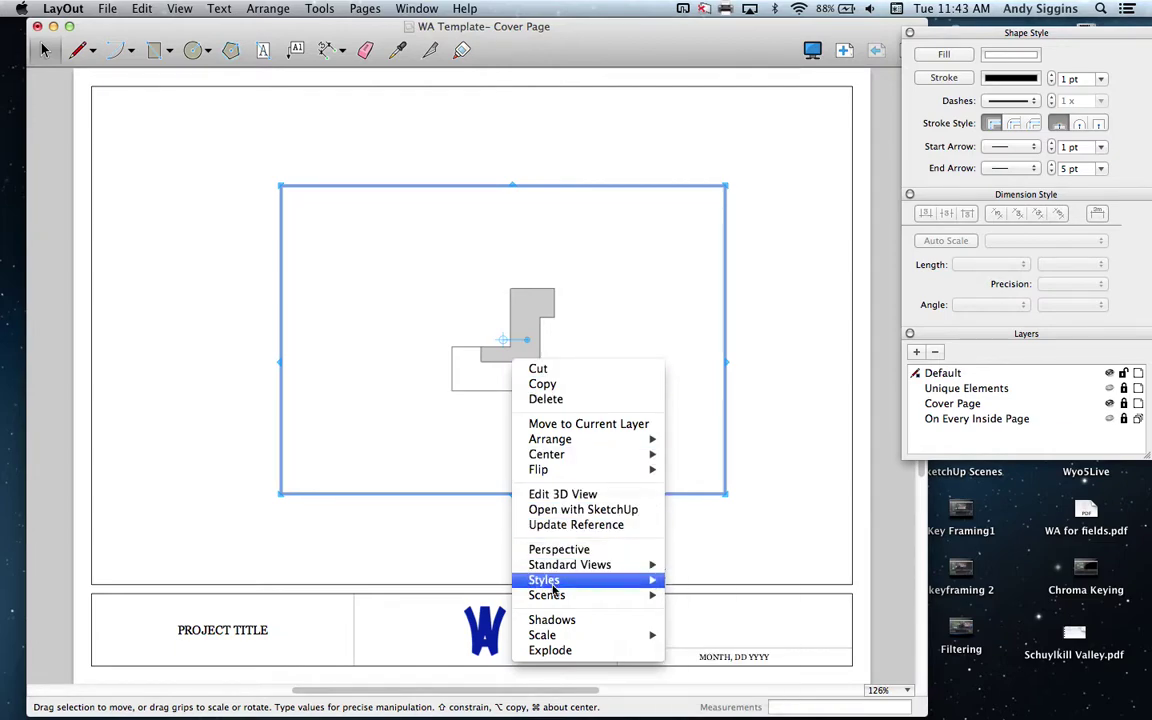
pyautogui.moveTo(557, 600)
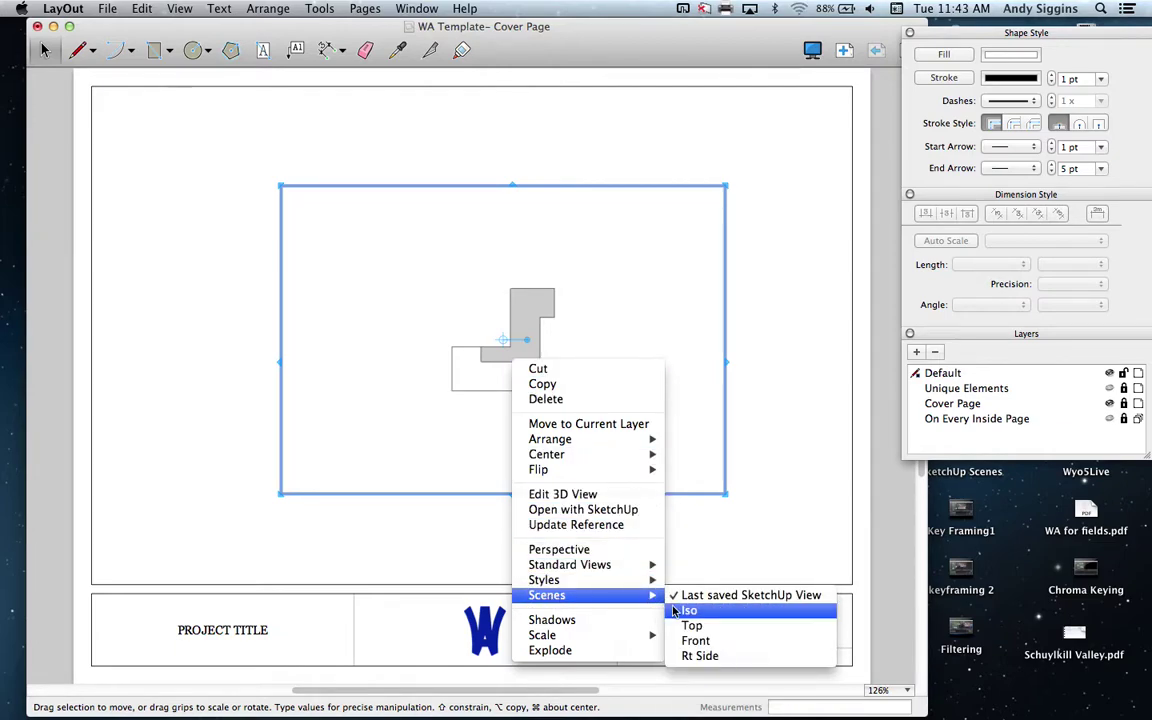
pyautogui.click(689, 610)
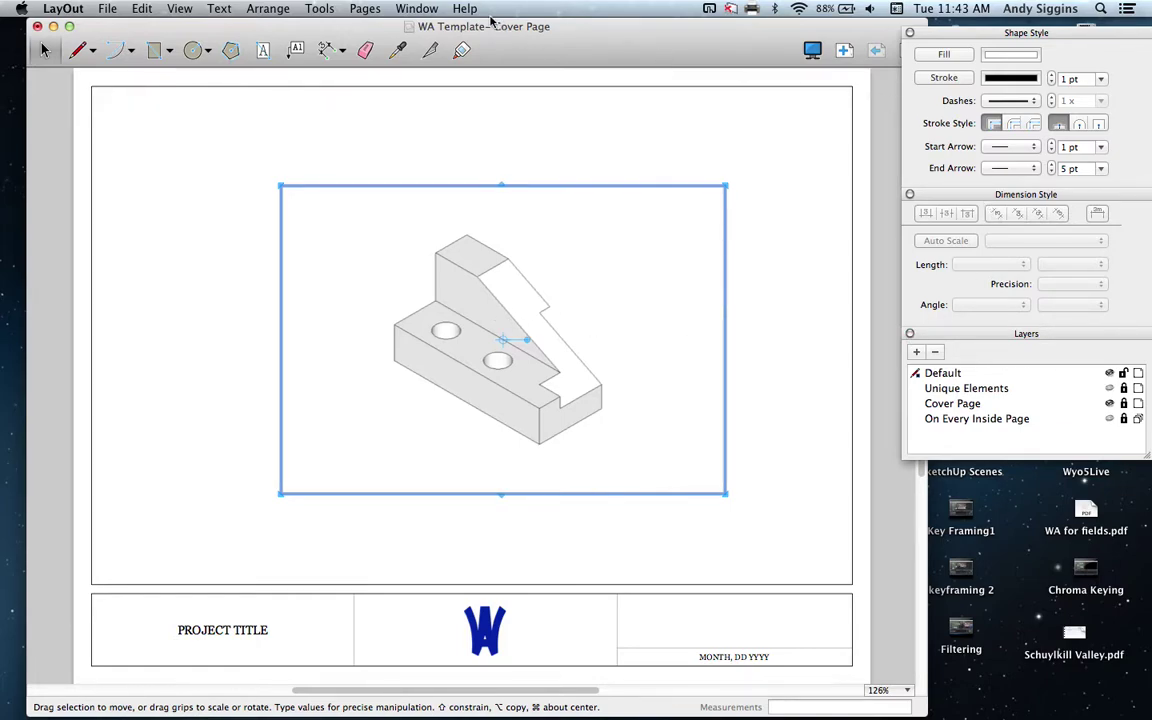
# Apply the Default Styles hidden-line, white-background style to the model viewport.
pyautogui.click(416, 8)
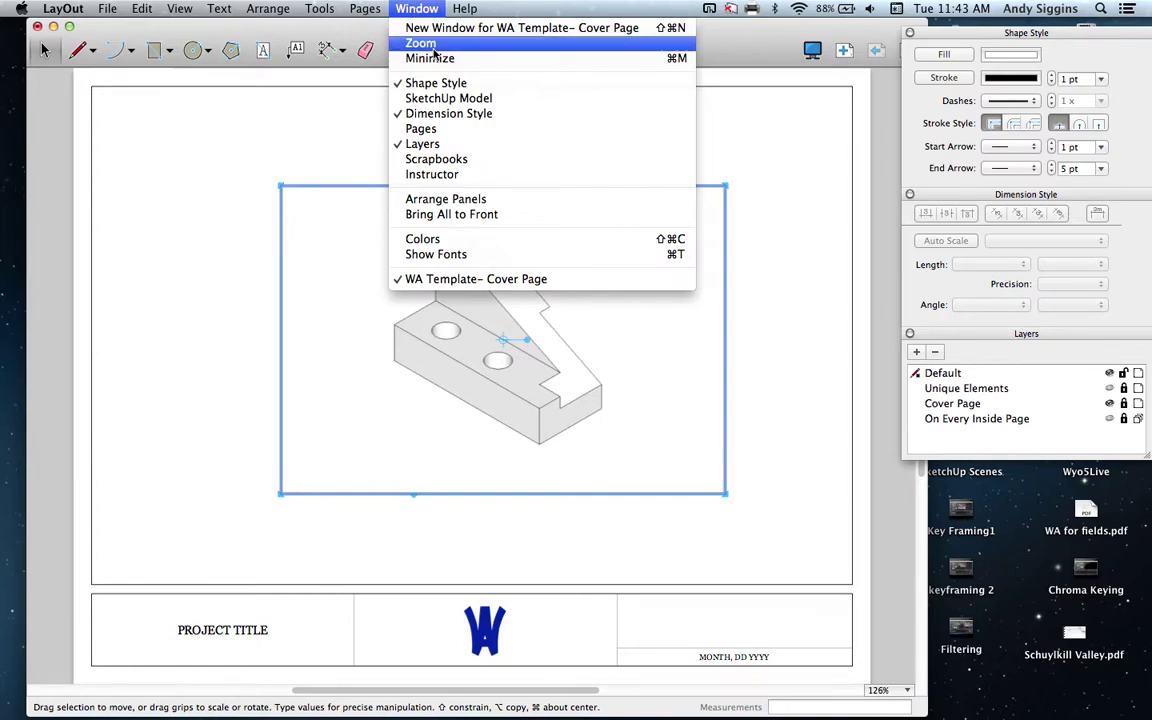
pyautogui.click(436, 100)
pyautogui.moveTo(1004, 27)
pyautogui.mouseDown()
pyautogui.moveTo(1032, 46)
pyautogui.moveTo(1062, 44)
pyautogui.mouseUp()
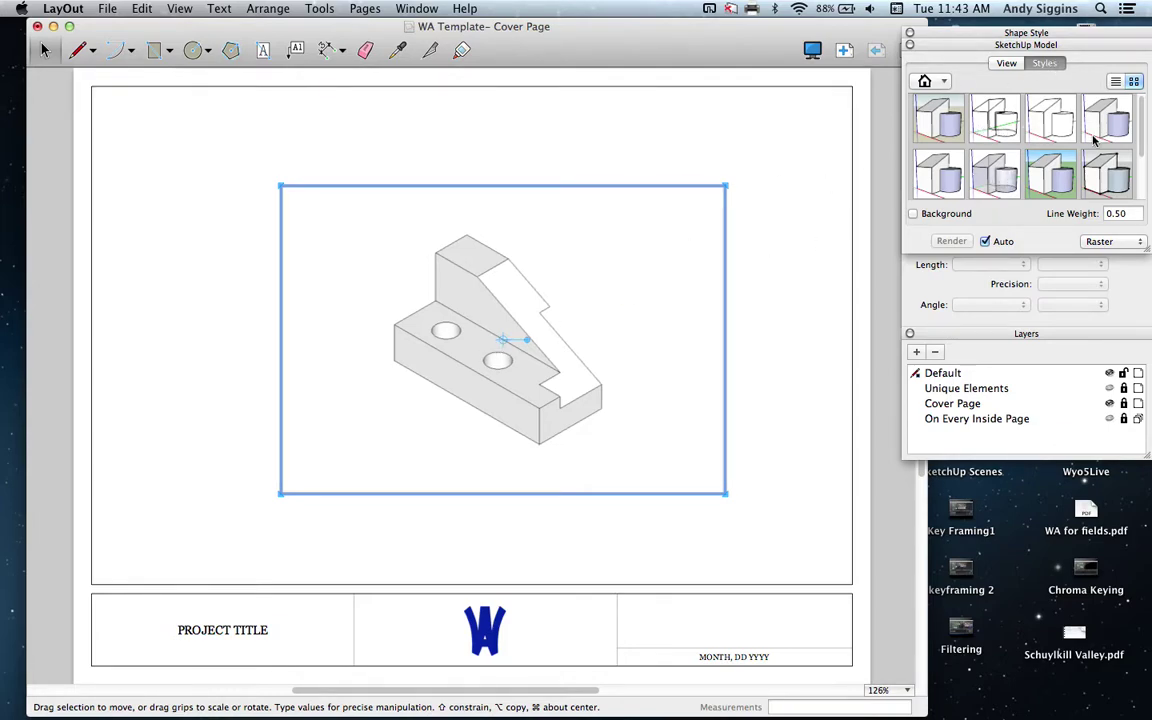
pyautogui.click(942, 82)
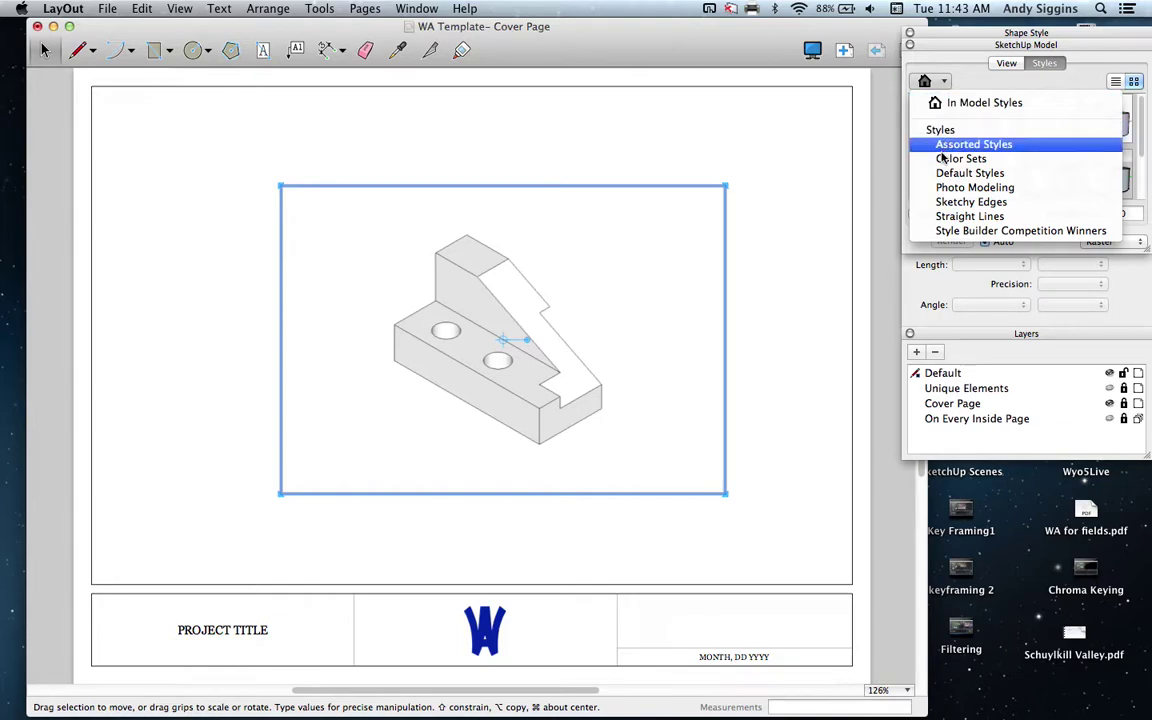
pyautogui.click(948, 174)
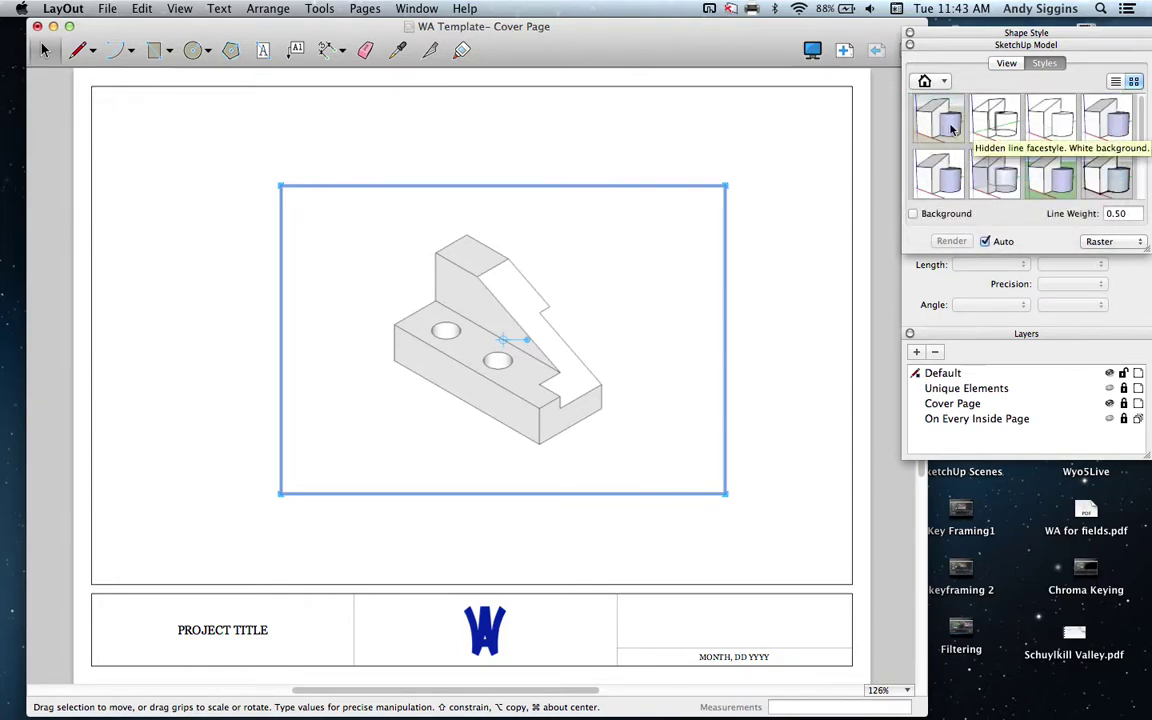
pyautogui.click(1041, 126)
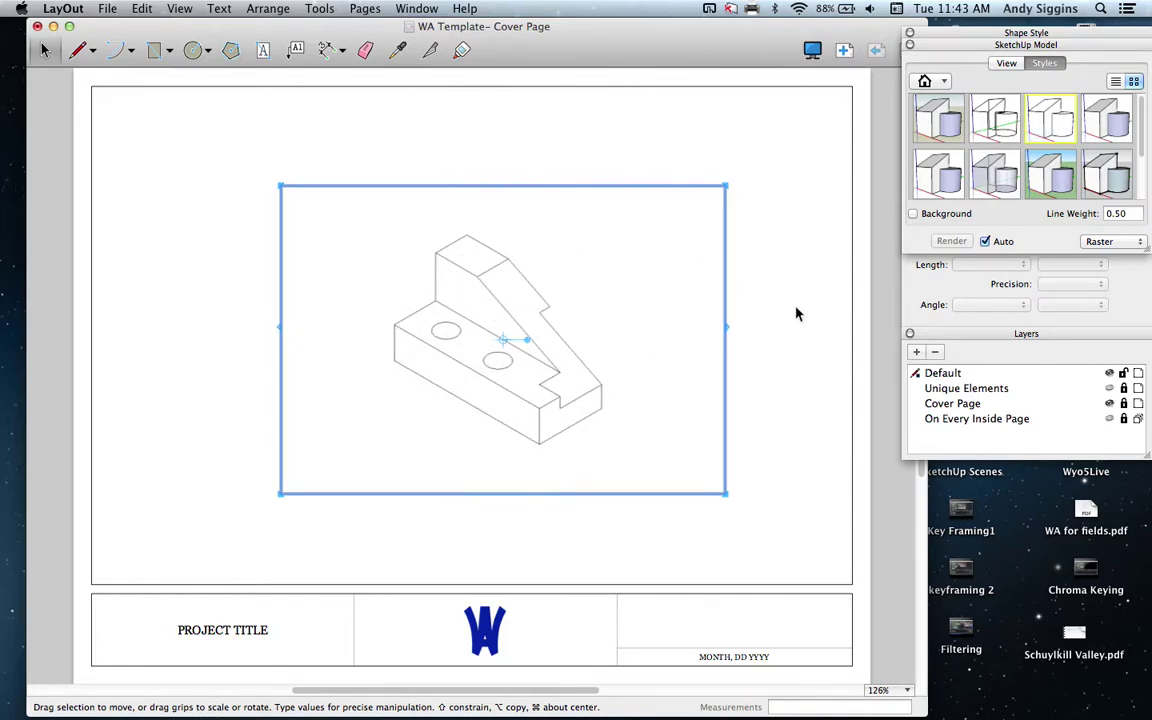
# Set the model viewport to a fixed 1" = 2" (1:2) scale.
pyautogui.click(1006, 63)
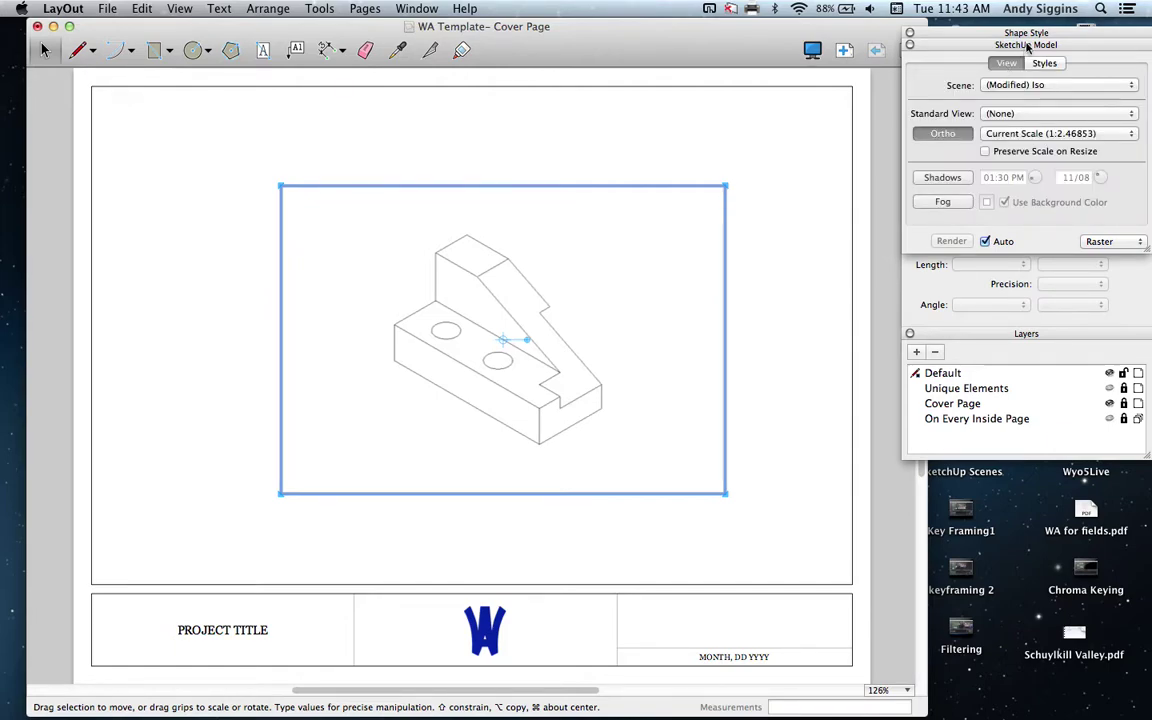
pyautogui.click(1049, 135)
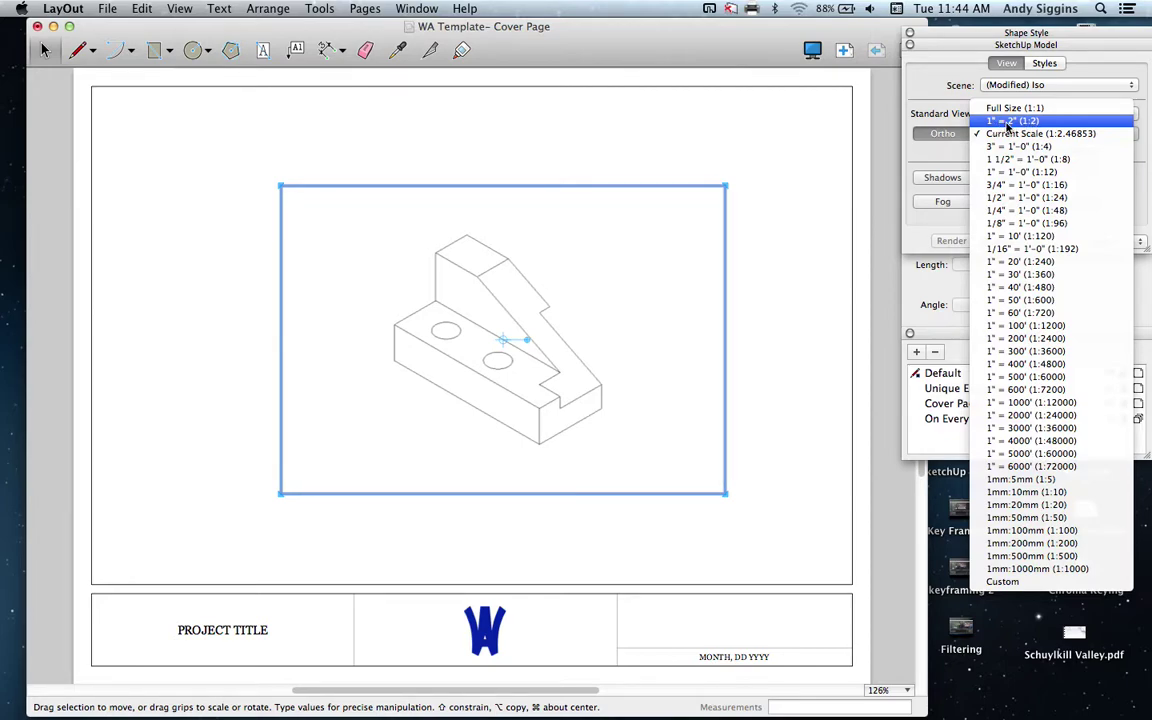
pyautogui.click(1008, 121)
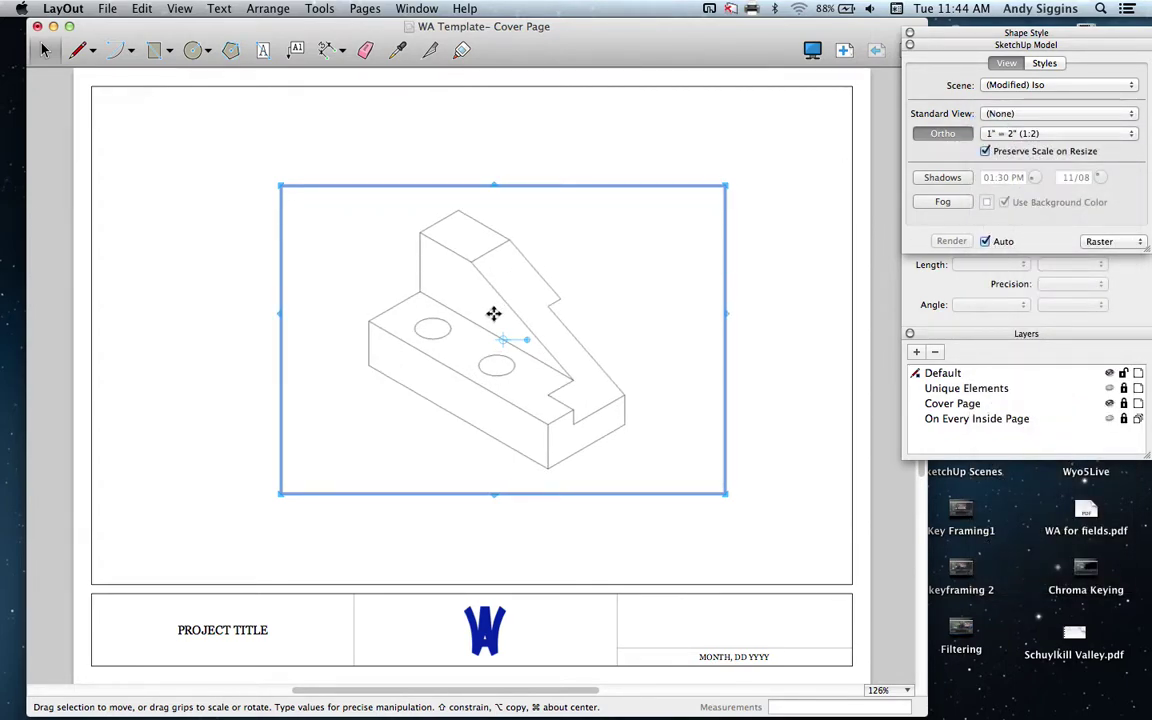
pyautogui.click(1038, 135)
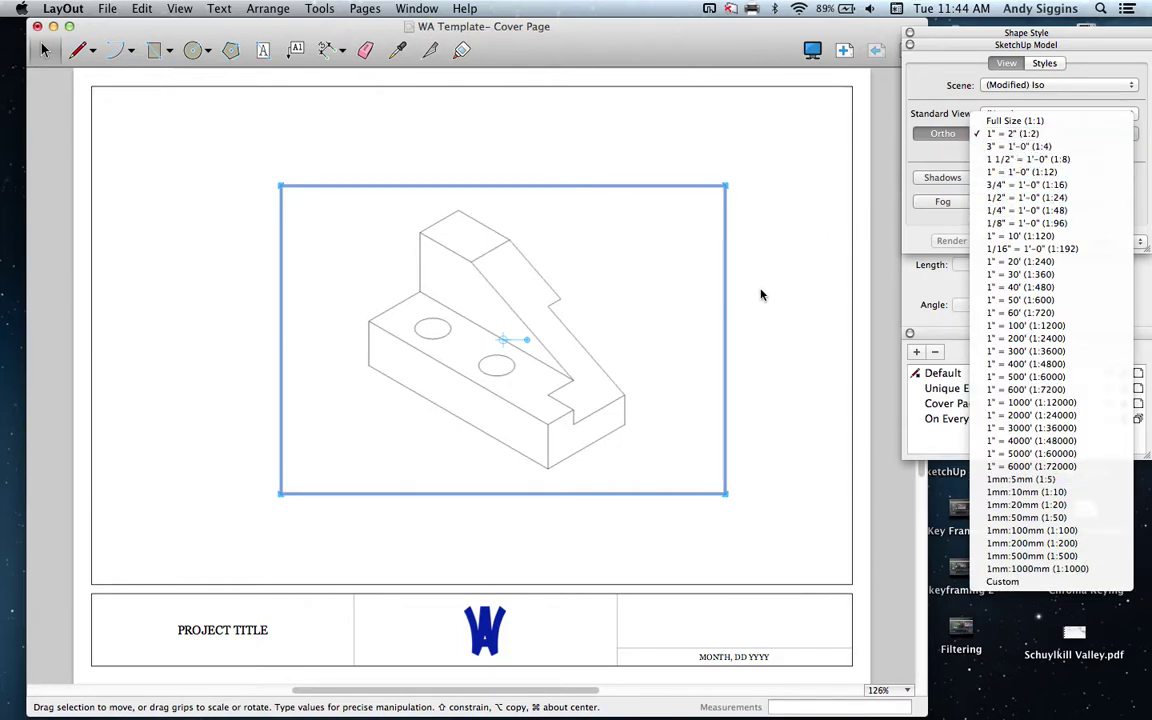
# Move the isometric viewport to the top right and shrink its frame to a compact box.
pyautogui.click(460, 278)
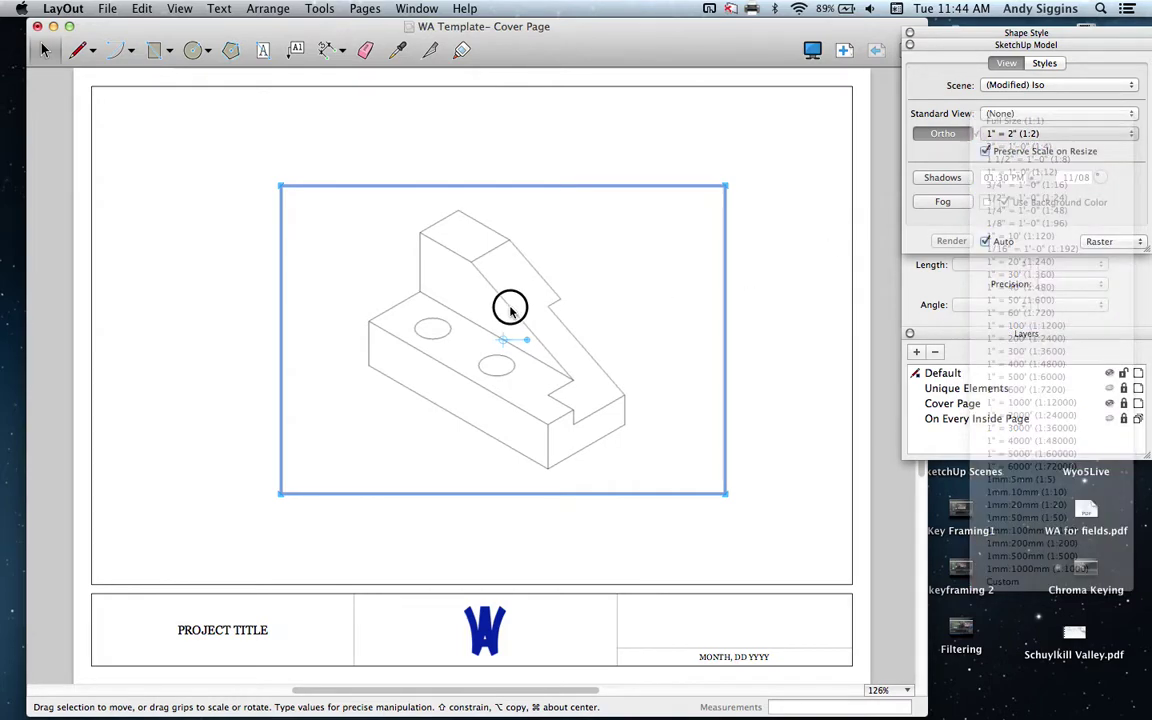
pyautogui.moveTo(522, 301)
pyautogui.mouseDown()
pyautogui.moveTo(596, 239)
pyautogui.moveTo(651, 217)
pyautogui.moveTo(645, 204)
pyautogui.mouseUp()
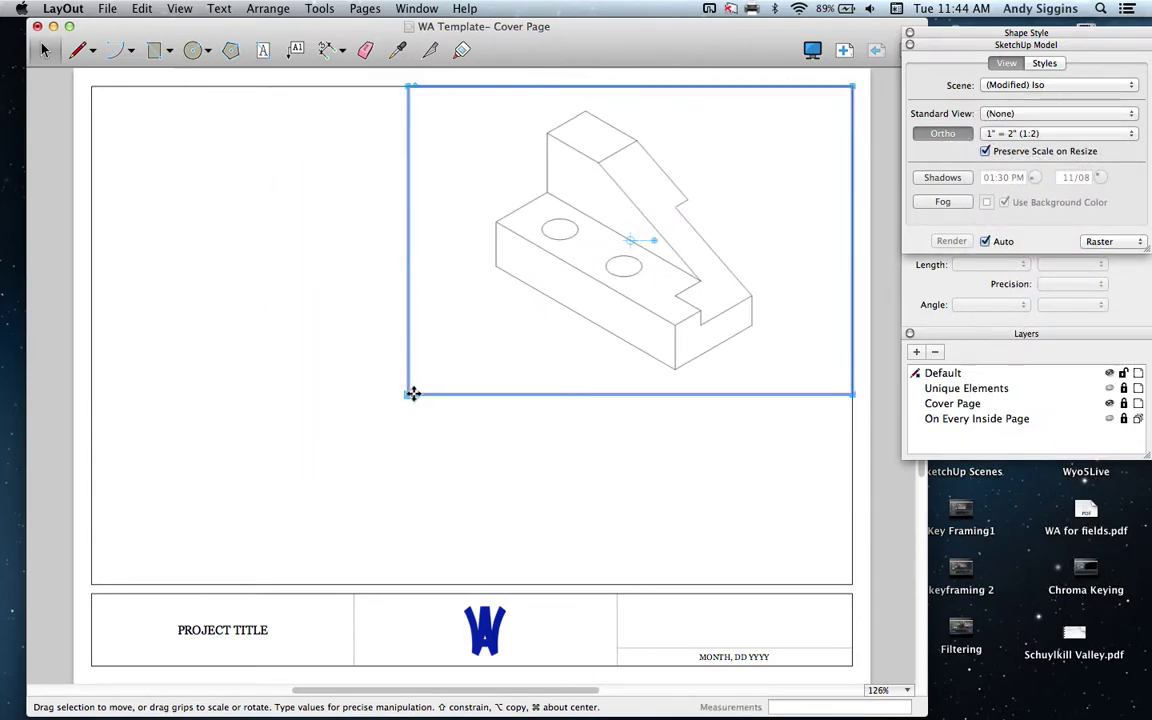
pyautogui.moveTo(507, 393)
pyautogui.mouseDown()
pyautogui.moveTo(507, 366)
pyautogui.moveTo(511, 378)
pyautogui.mouseUp()
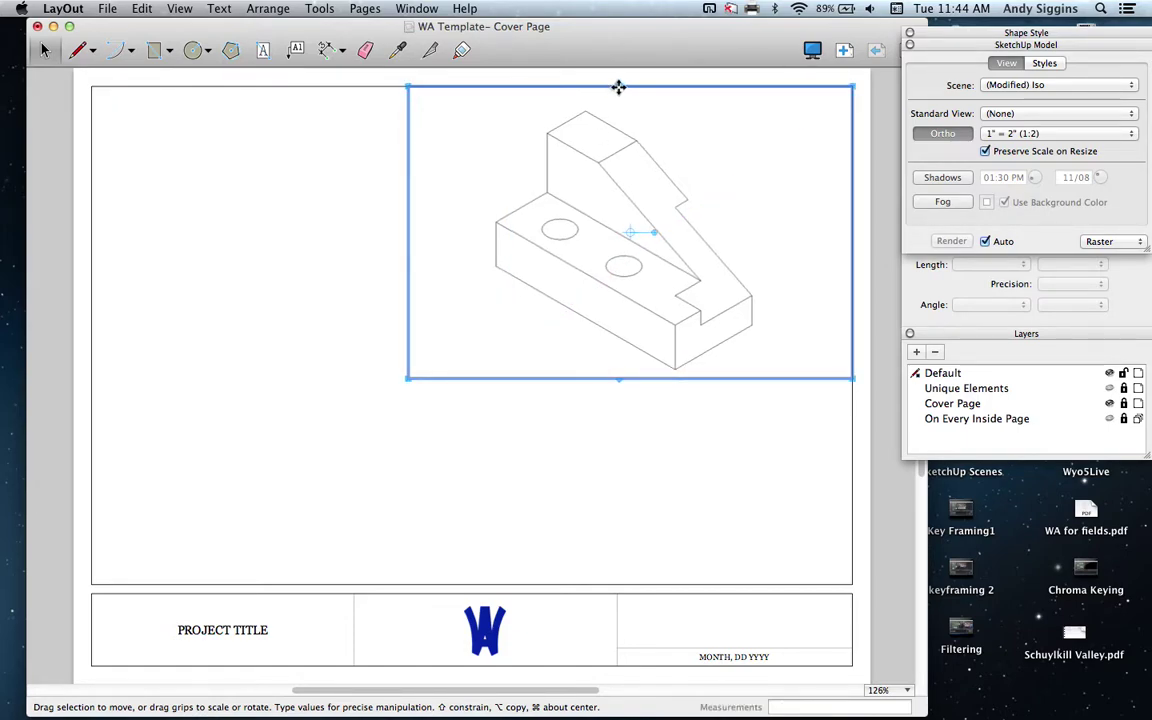
pyautogui.moveTo(617, 87); pyautogui.dragTo(617, 103)
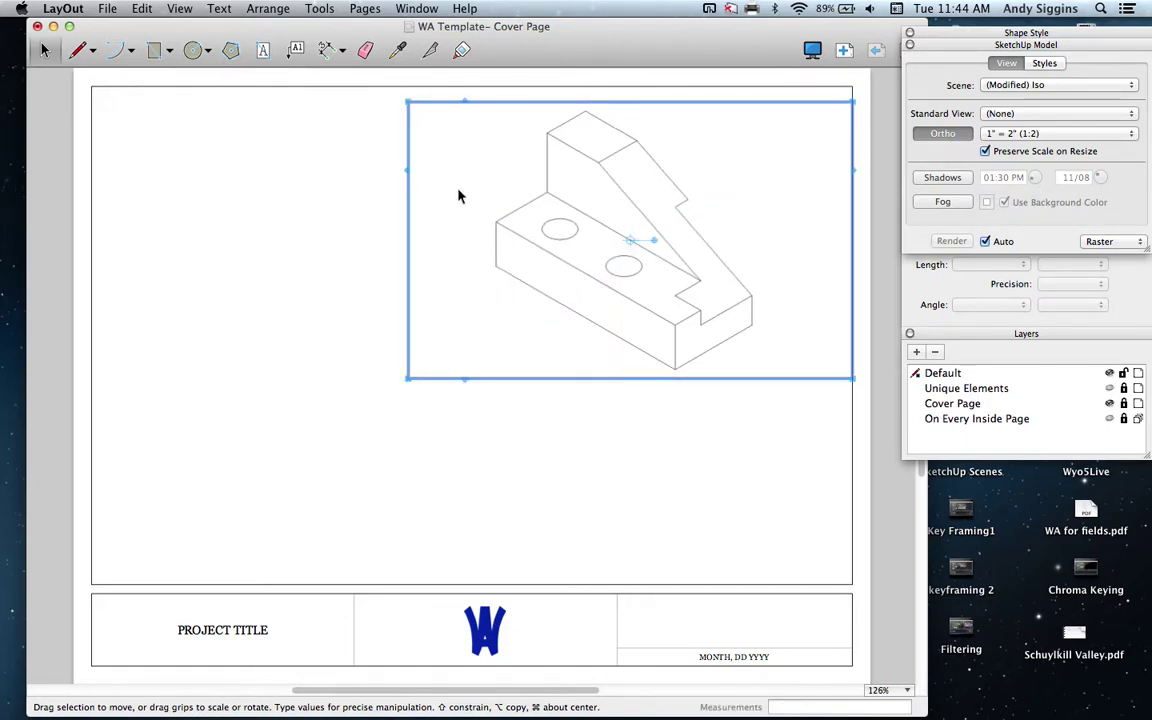
pyautogui.moveTo(408, 240); pyautogui.dragTo(488, 242)
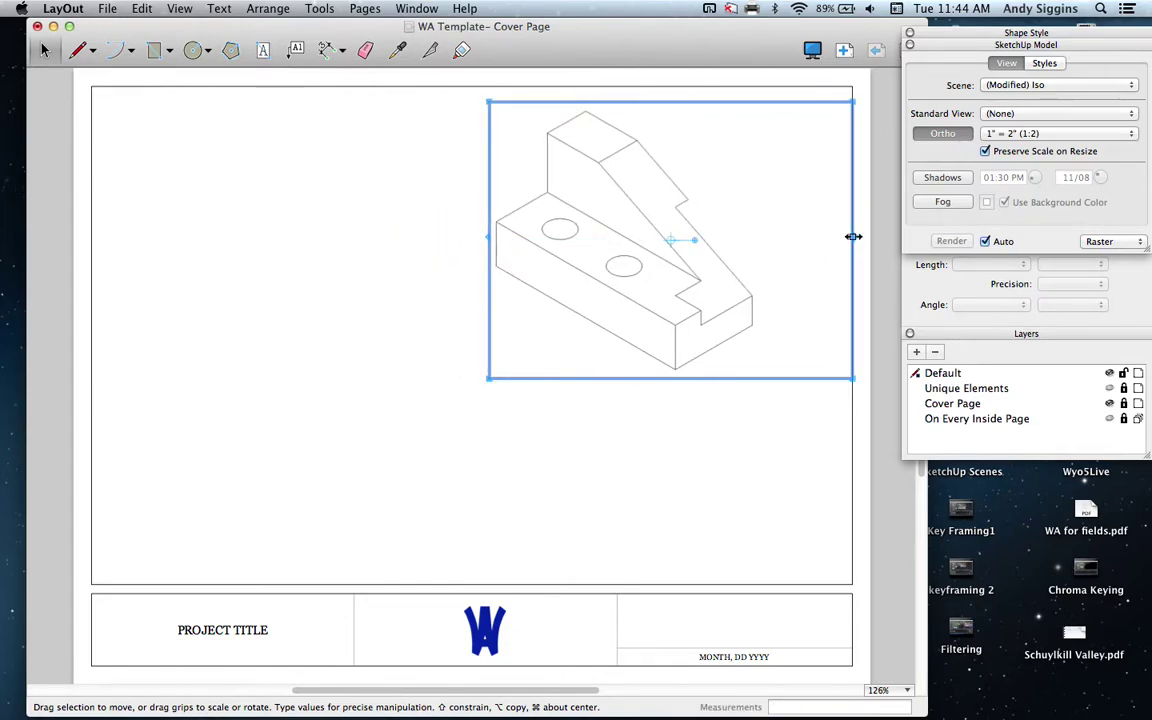
pyautogui.moveTo(853, 241); pyautogui.dragTo(764, 241)
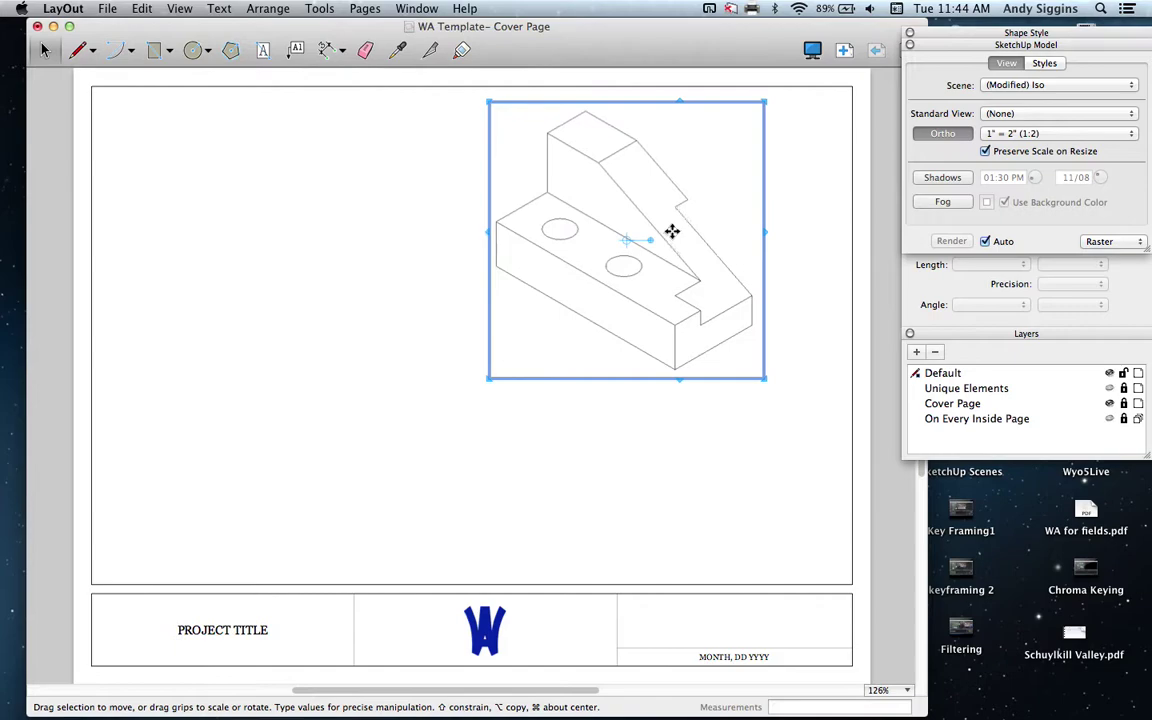
pyautogui.moveTo(663, 231); pyautogui.dragTo(721, 231)
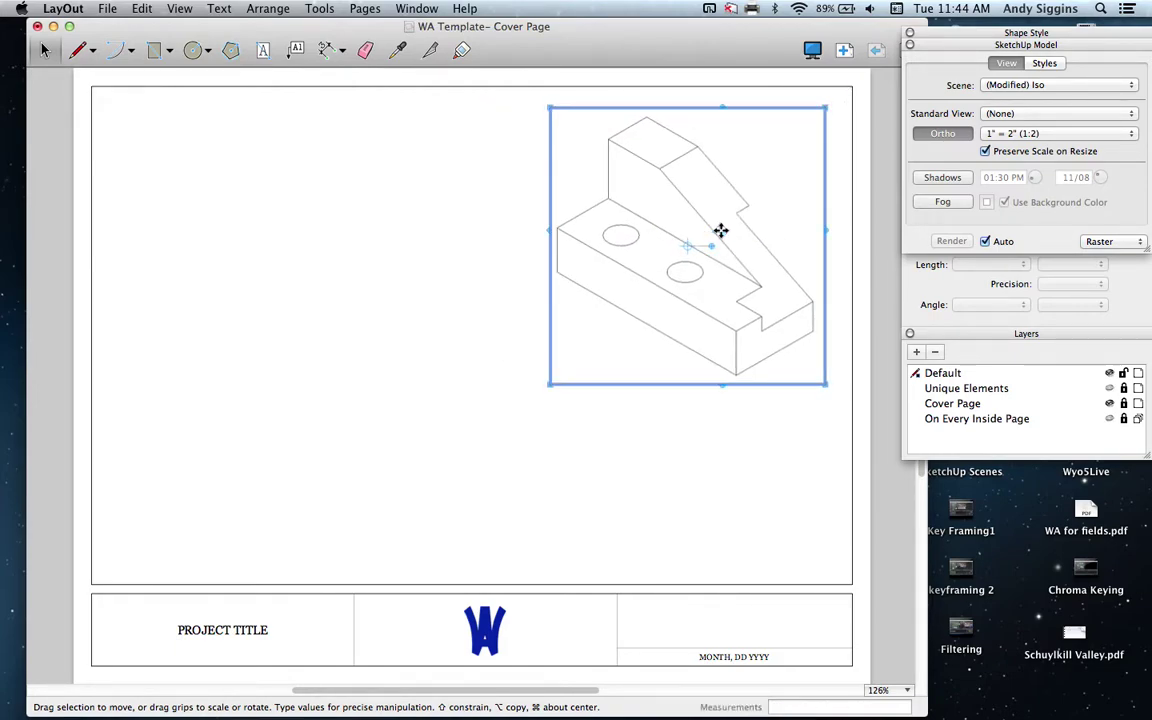
# Place a copy of the isometric viewport at the upper left.
pyautogui.click(636, 436)
pyautogui.click(691, 291)
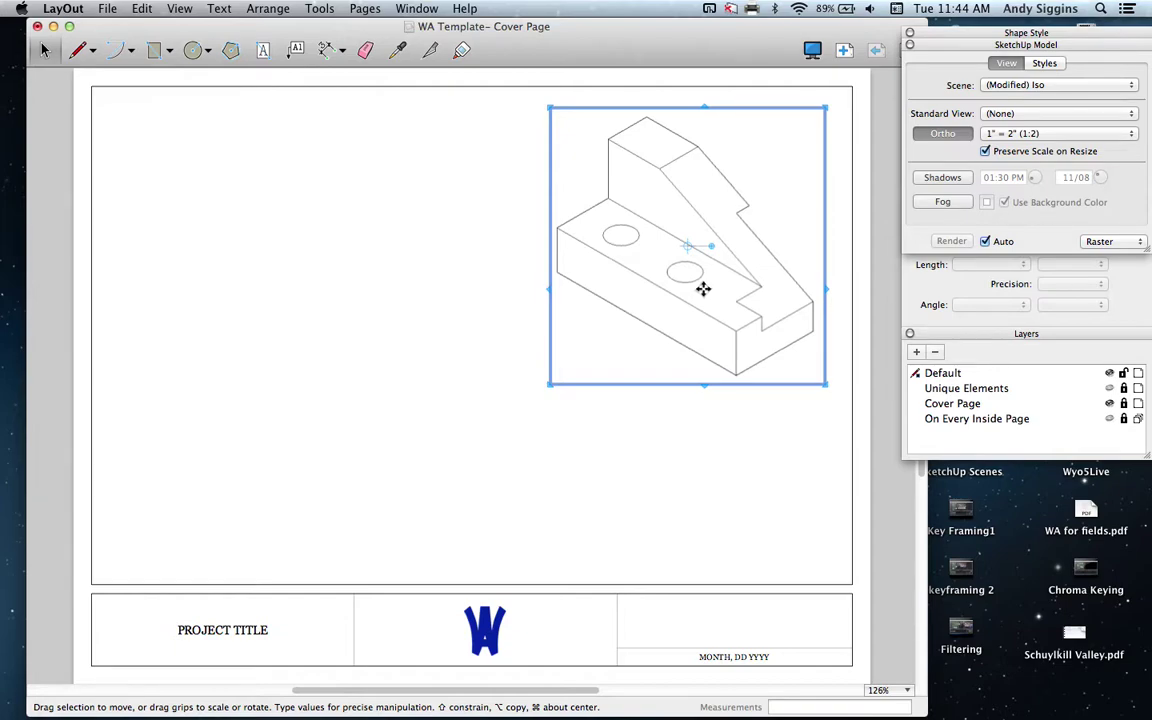
pyautogui.moveTo(694, 285)
pyautogui.mouseDown()
pyautogui.moveTo(494, 268)
pyautogui.moveTo(276, 275)
pyautogui.moveTo(292, 275)
pyautogui.mouseUp()
# Switch the upper-left copy to the Top scene.
pyautogui.rightClick(308, 286)
pyautogui.moveTo(345, 362)
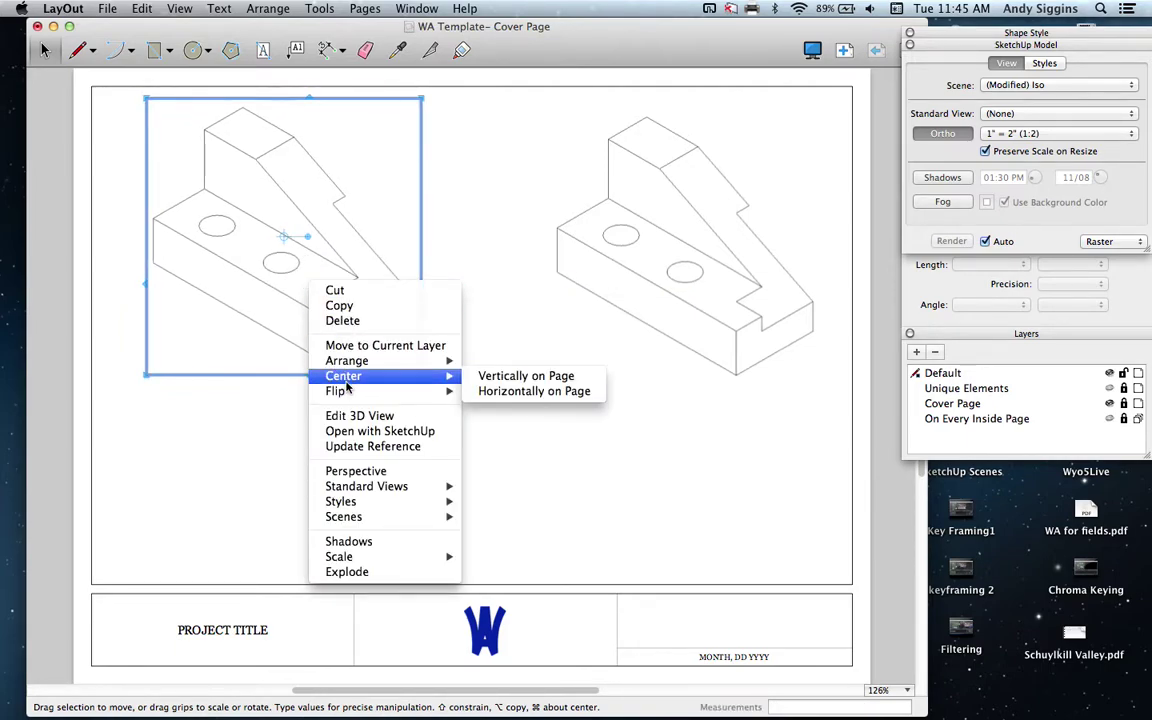
pyautogui.moveTo(363, 521)
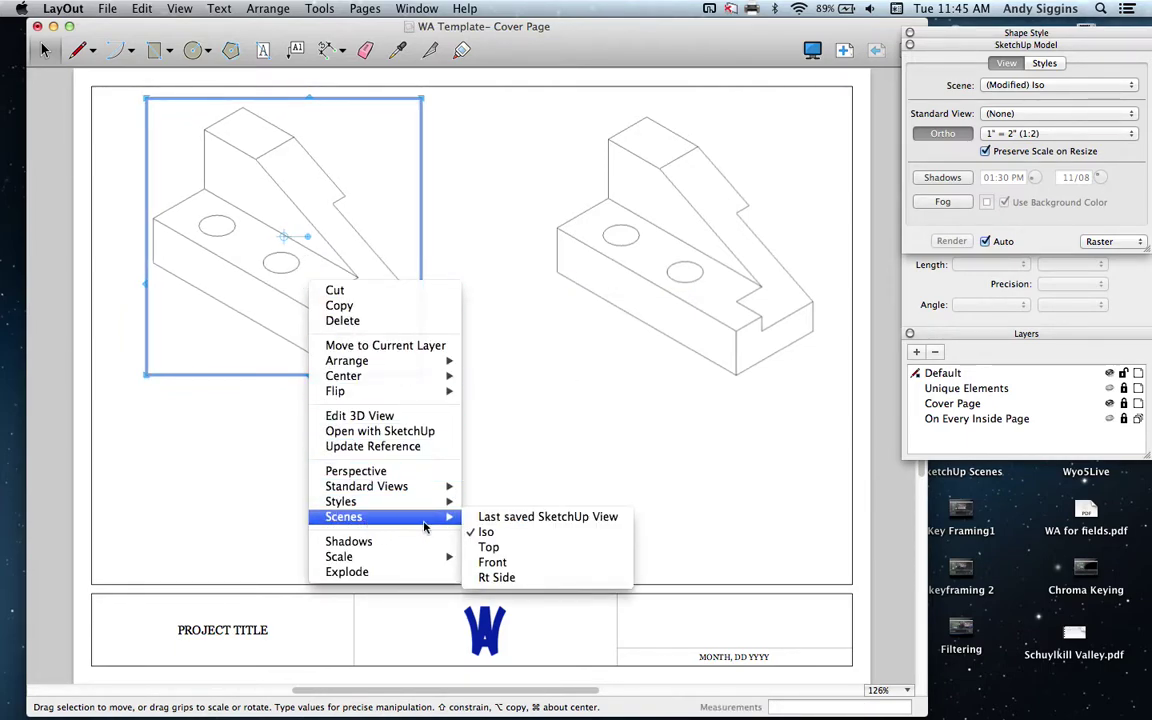
pyautogui.click(488, 547)
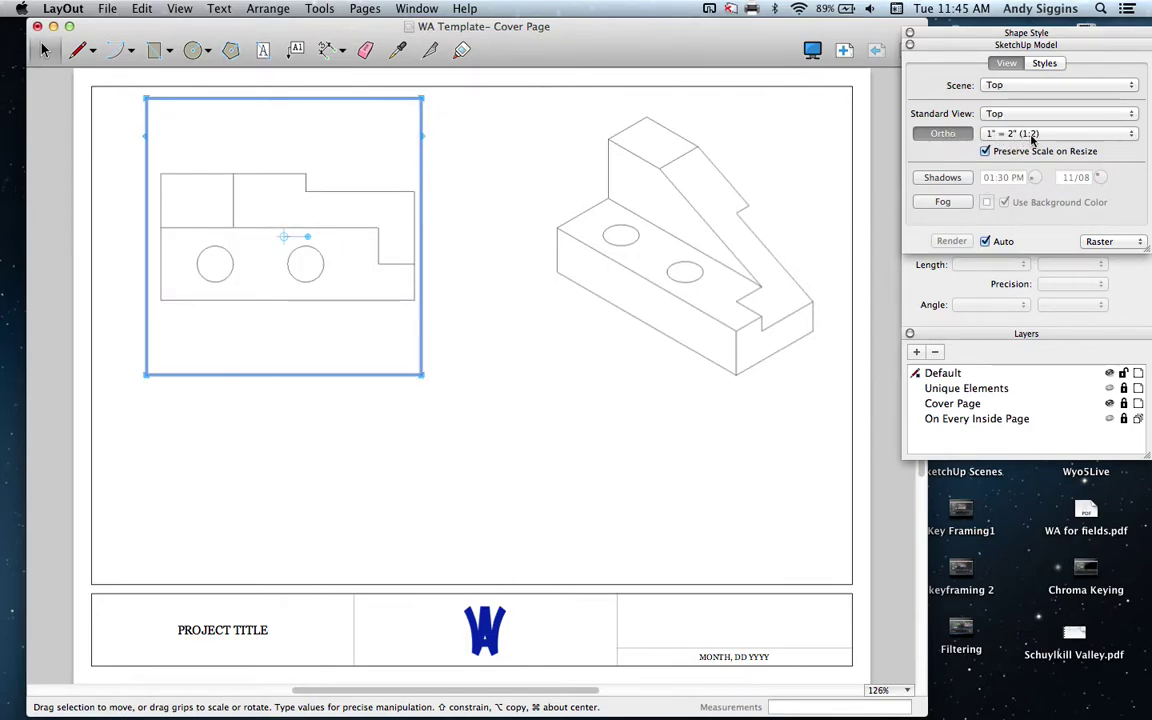
pyautogui.click(1043, 64)
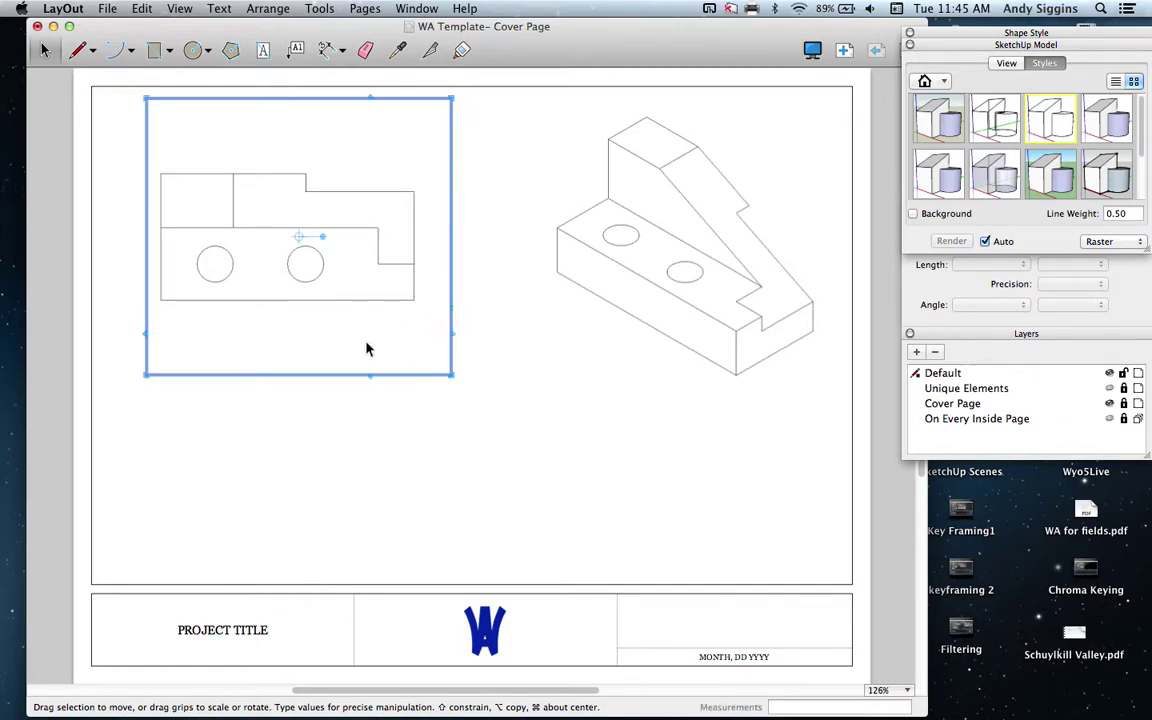
# Copy and paste the top view, moving the duplicate below the original.
pyautogui.click(379, 421)
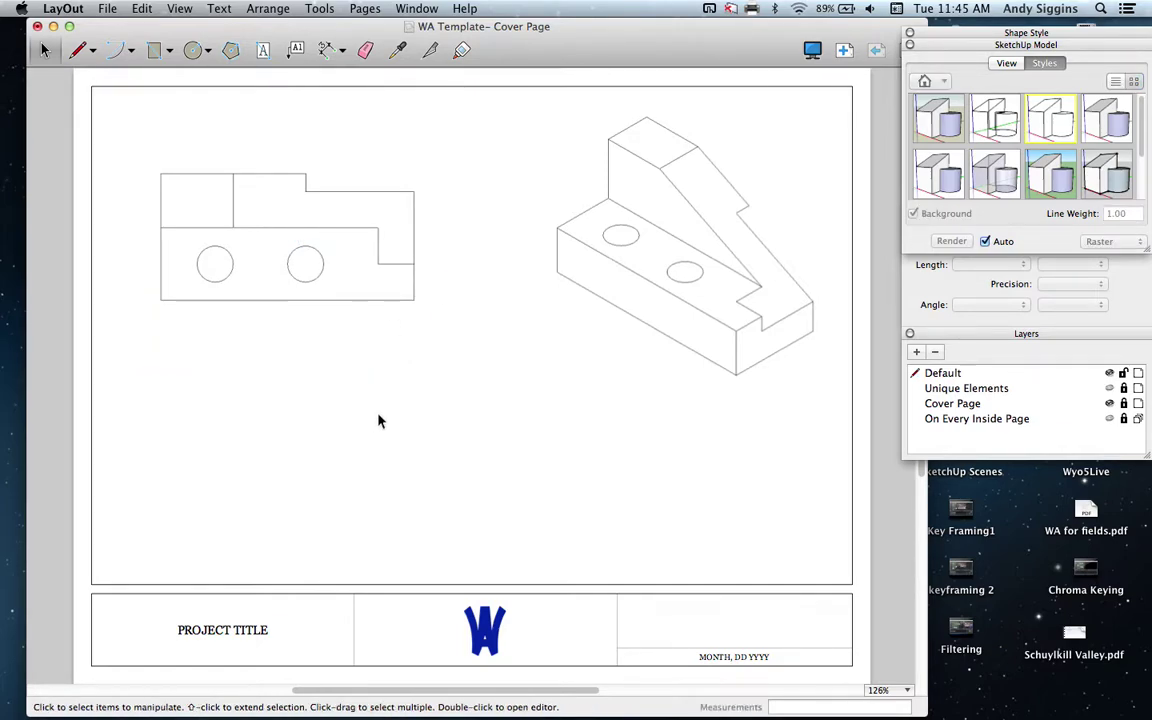
pyautogui.click(341, 285)
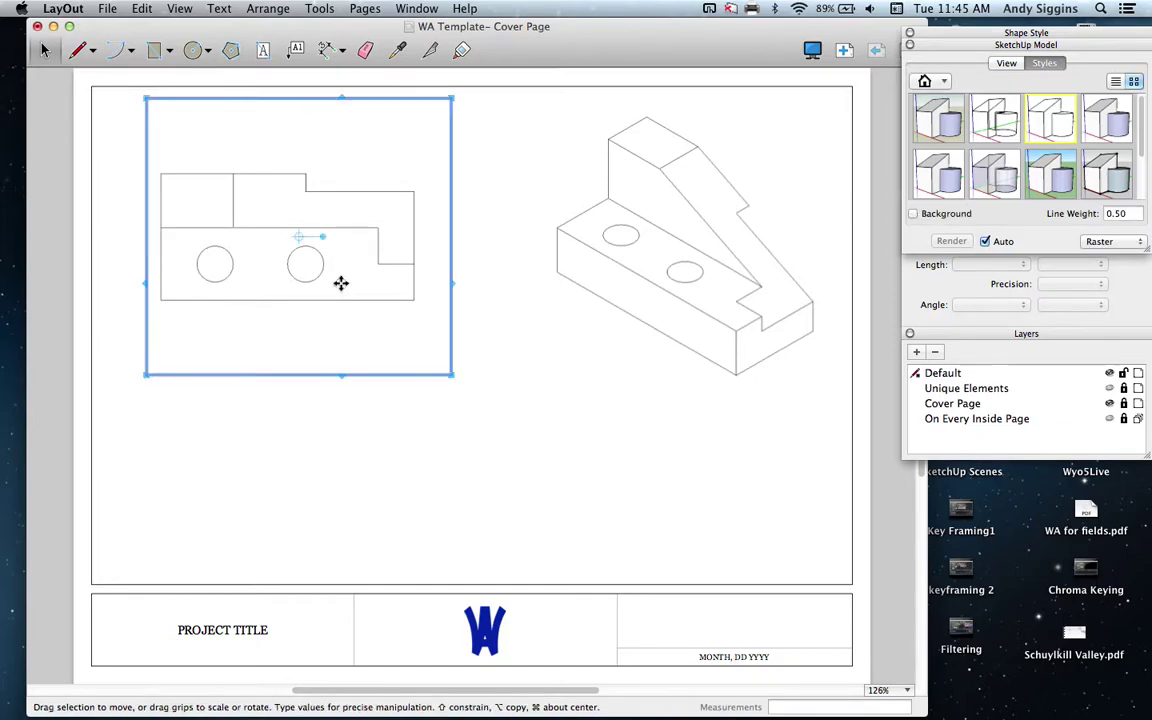
pyautogui.press('super+c')
pyautogui.press('super+v')
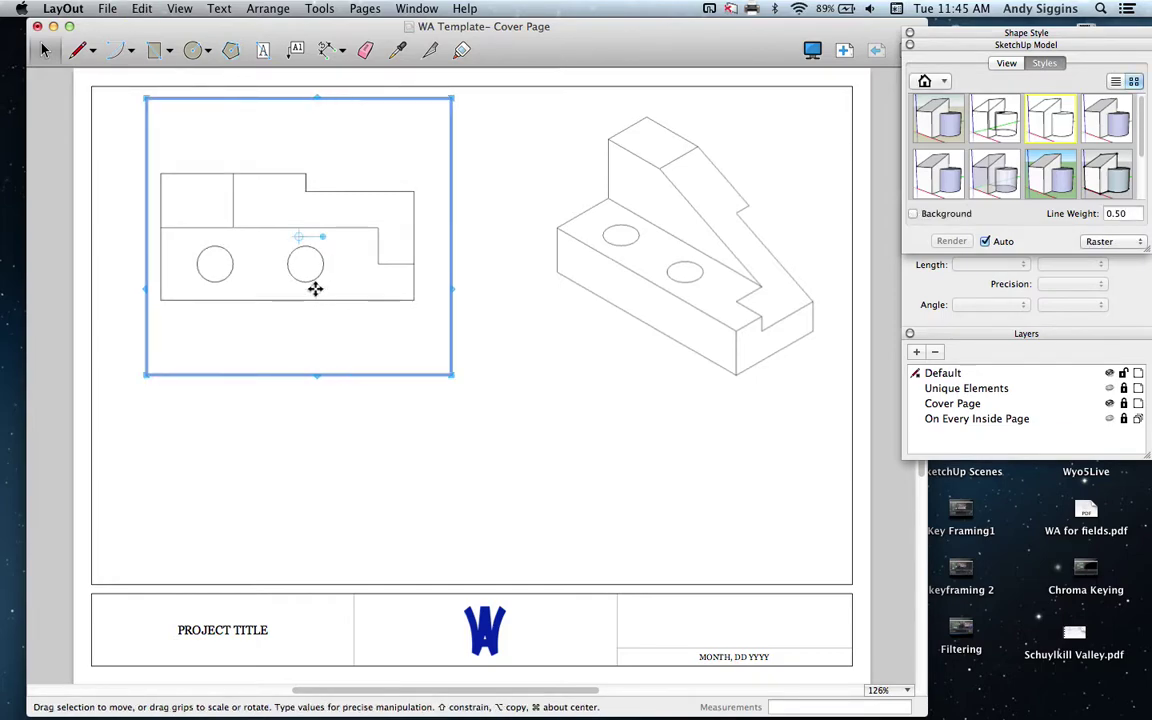
pyautogui.moveTo(315, 288); pyautogui.dragTo(310, 488)
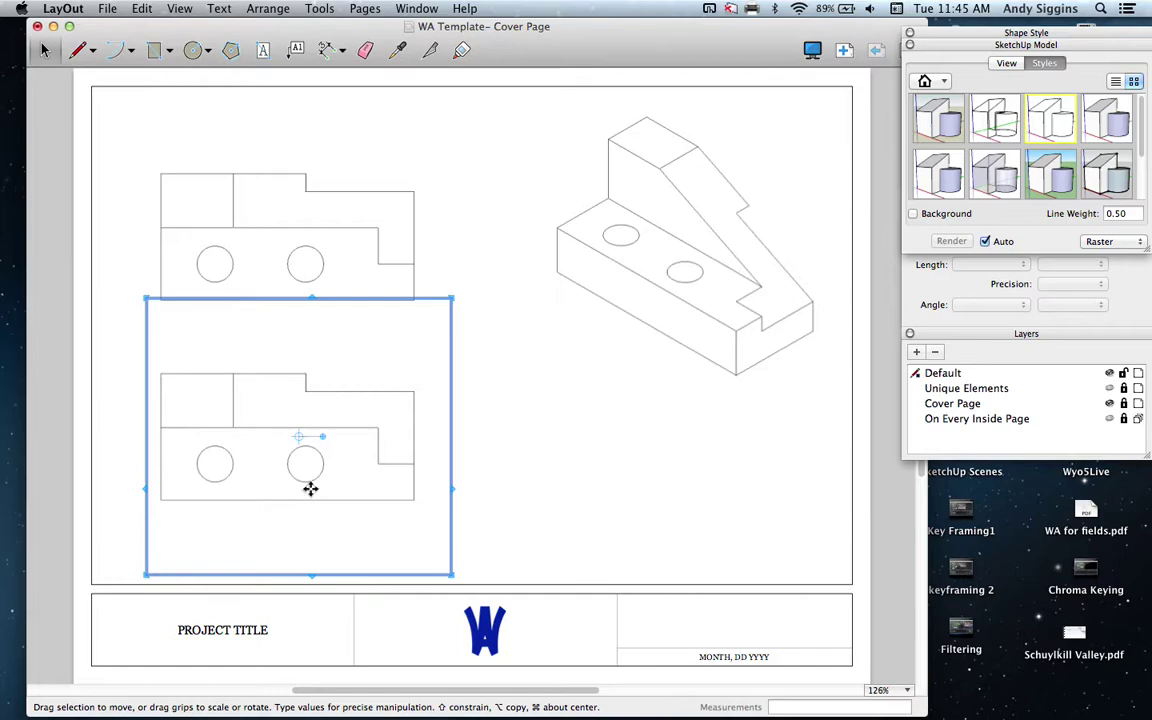
# Switch the lower duplicate to the Front scene and drag a copy to its right.
pyautogui.rightClick(310, 488)
pyautogui.click(305, 409)
pyautogui.click(302, 428)
pyautogui.rightClick(302, 428)
pyautogui.moveTo(330, 645)
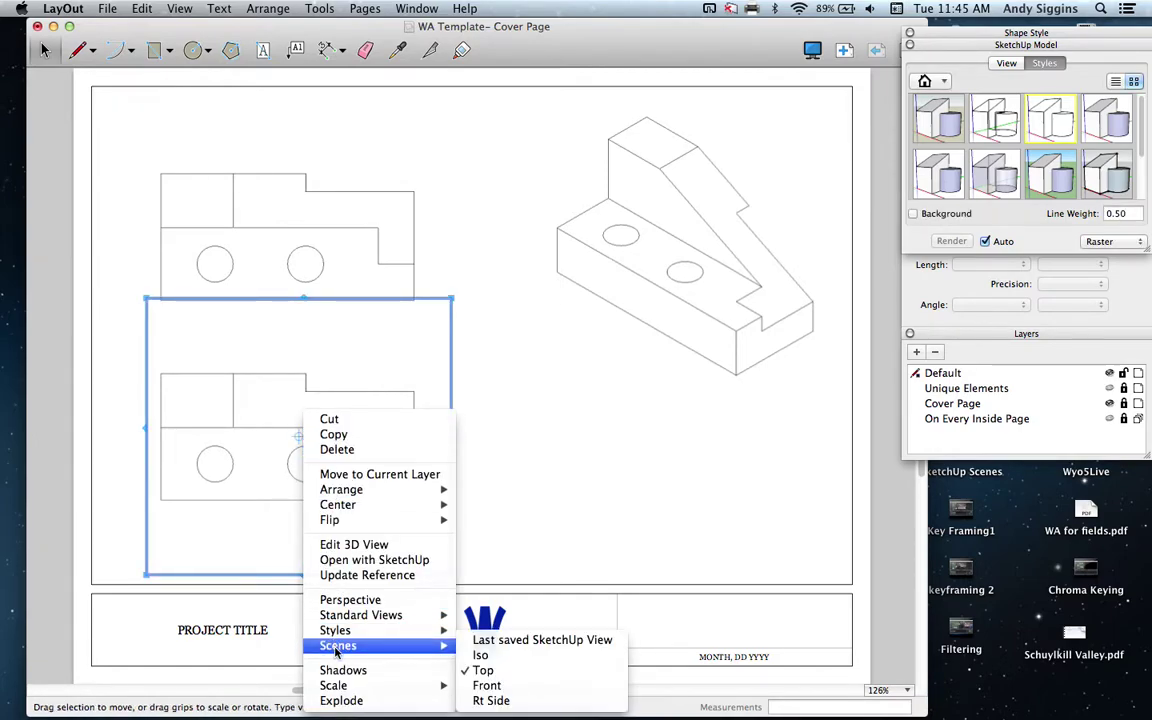
pyautogui.click(490, 686)
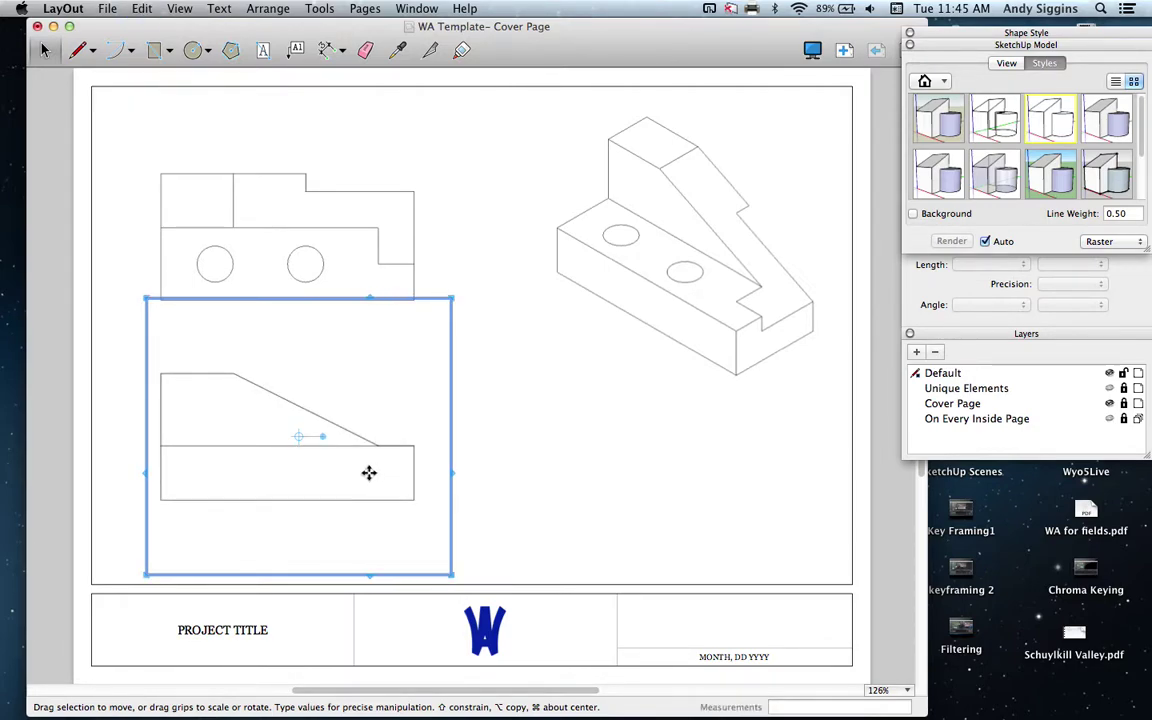
pyautogui.moveTo(378, 472); pyautogui.dragTo(715, 466)
# Set the right-hand copy to the Rt Side scene shown as plain outlines.
pyautogui.rightClick(715, 466)
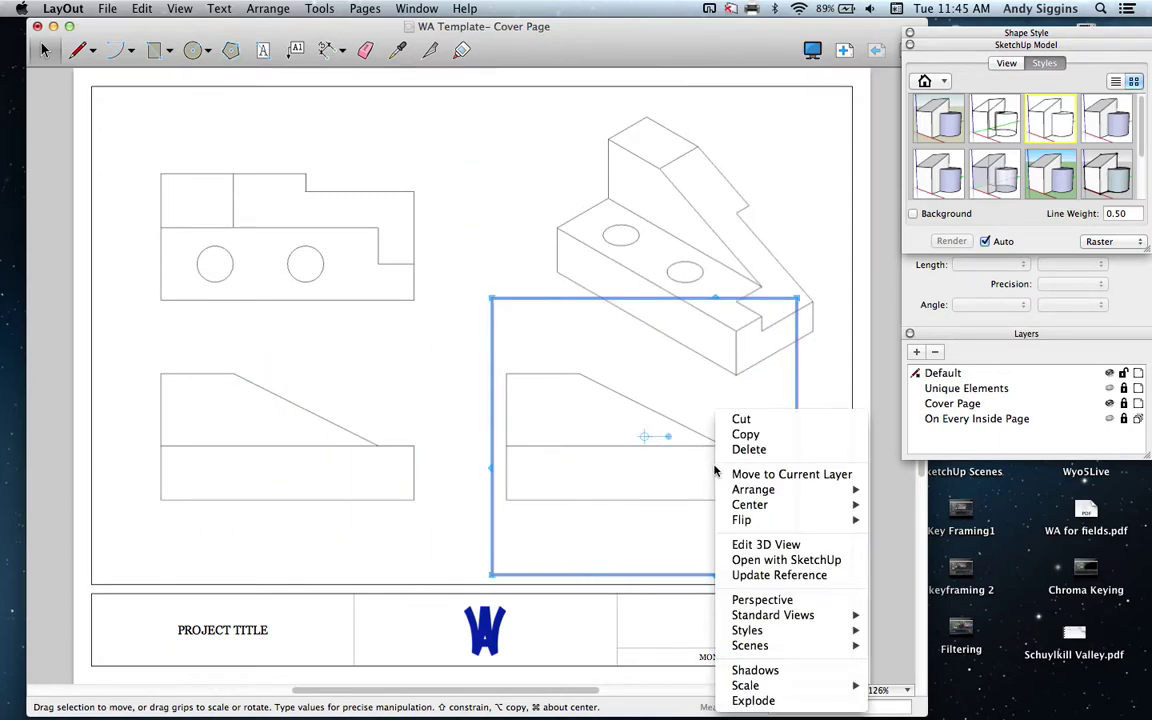
pyautogui.moveTo(752, 645)
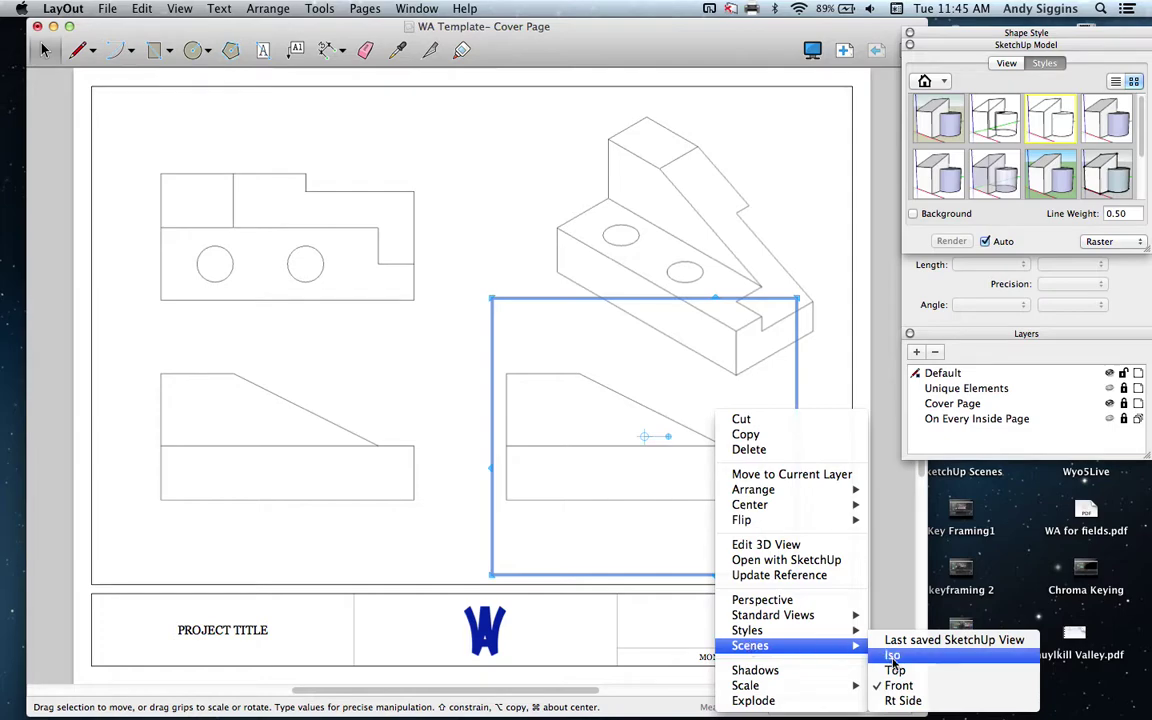
pyautogui.click(899, 701)
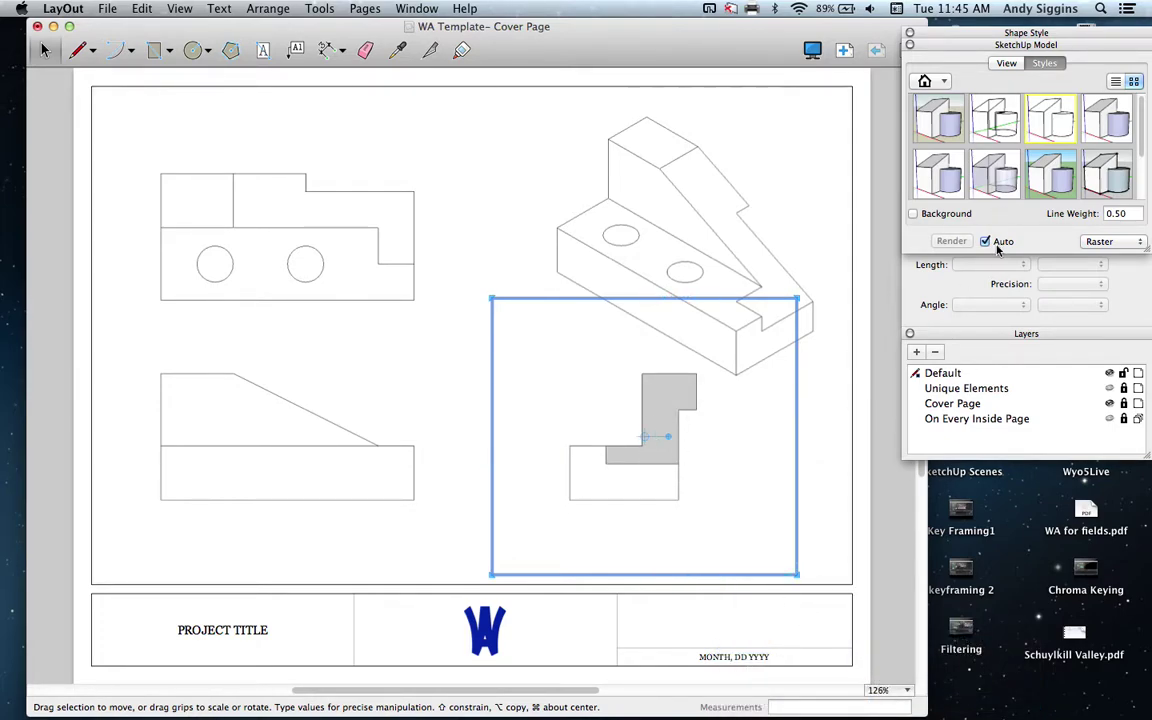
pyautogui.press('Escape')
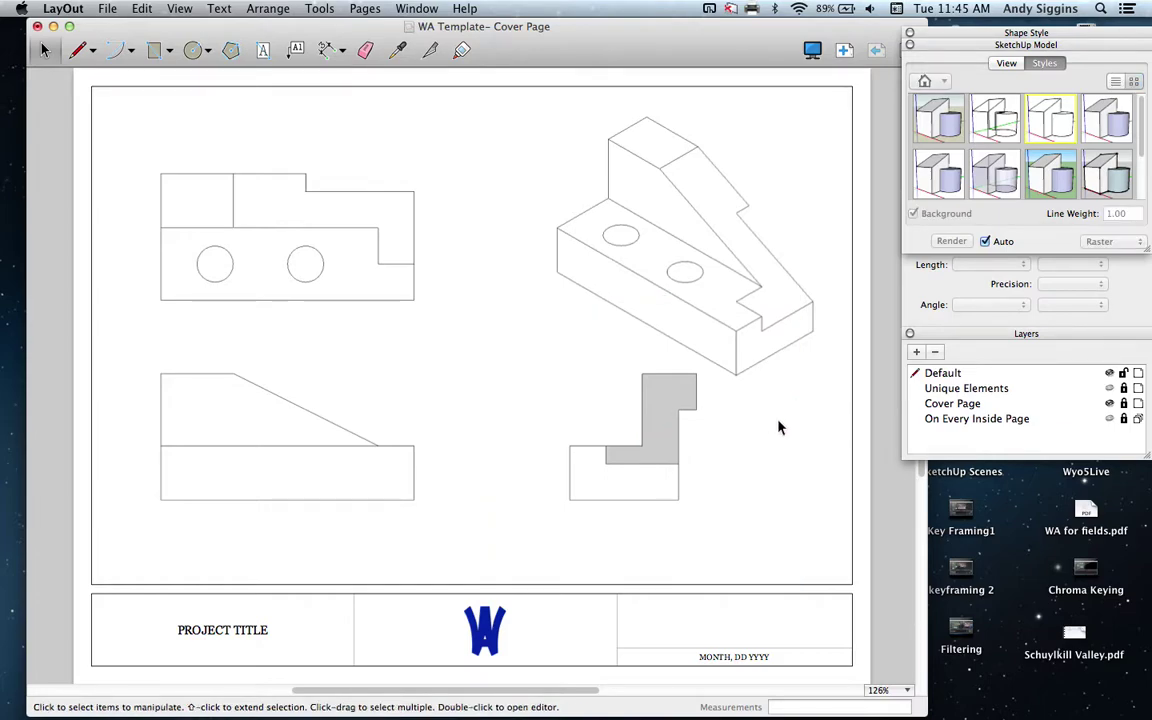
pyautogui.click(651, 424)
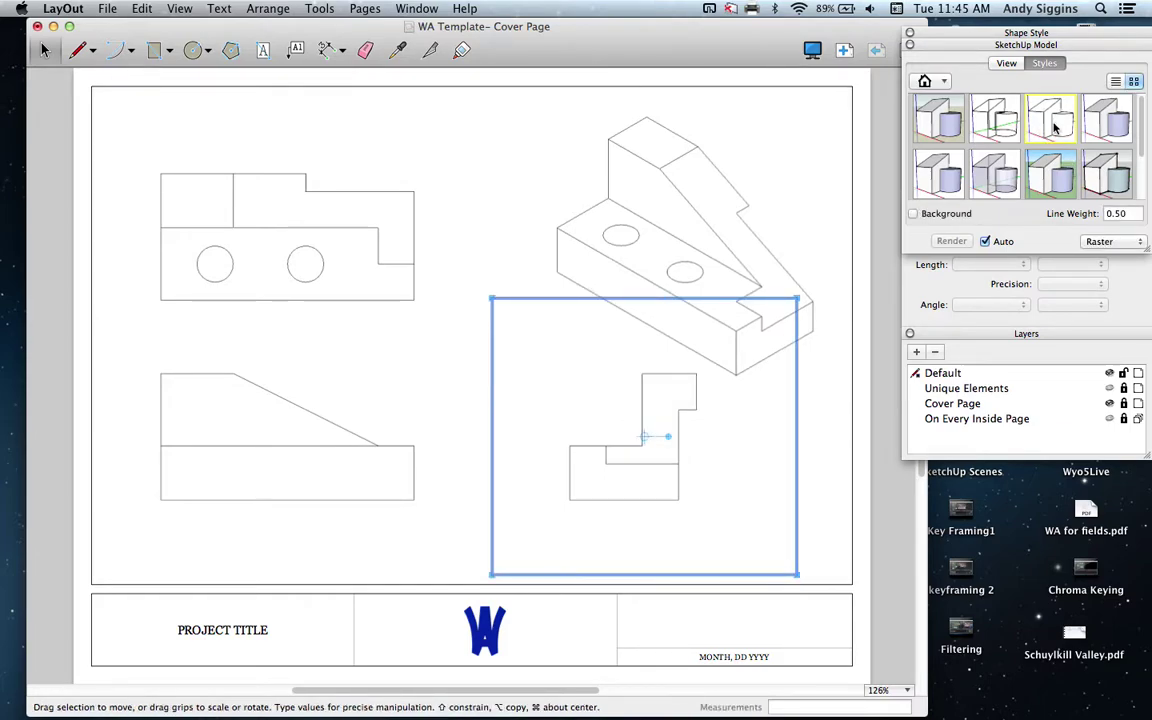
pyautogui.click(822, 427)
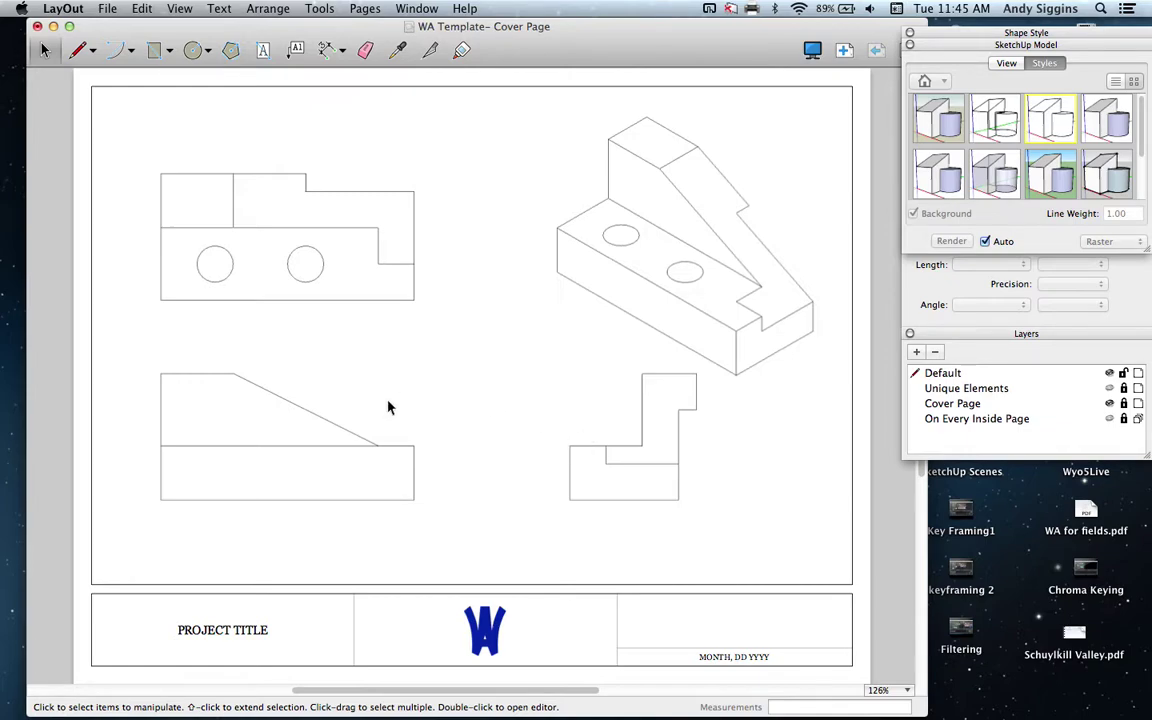
# Nudge the isometric viewport upward, then drag it slightly up-left to sit above the right-side view.
pyautogui.click(722, 268)
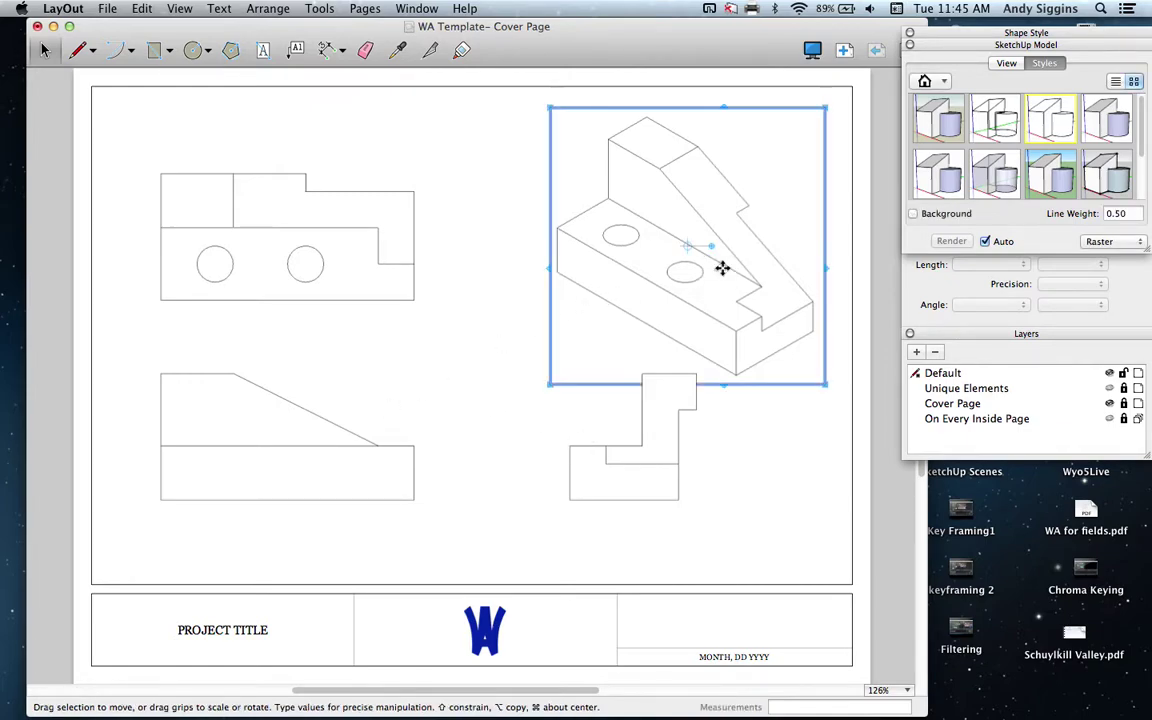
pyautogui.press('Up')
pyautogui.press('Up')
pyautogui.press('Up')
pyautogui.press('Up')
pyautogui.press('Up')
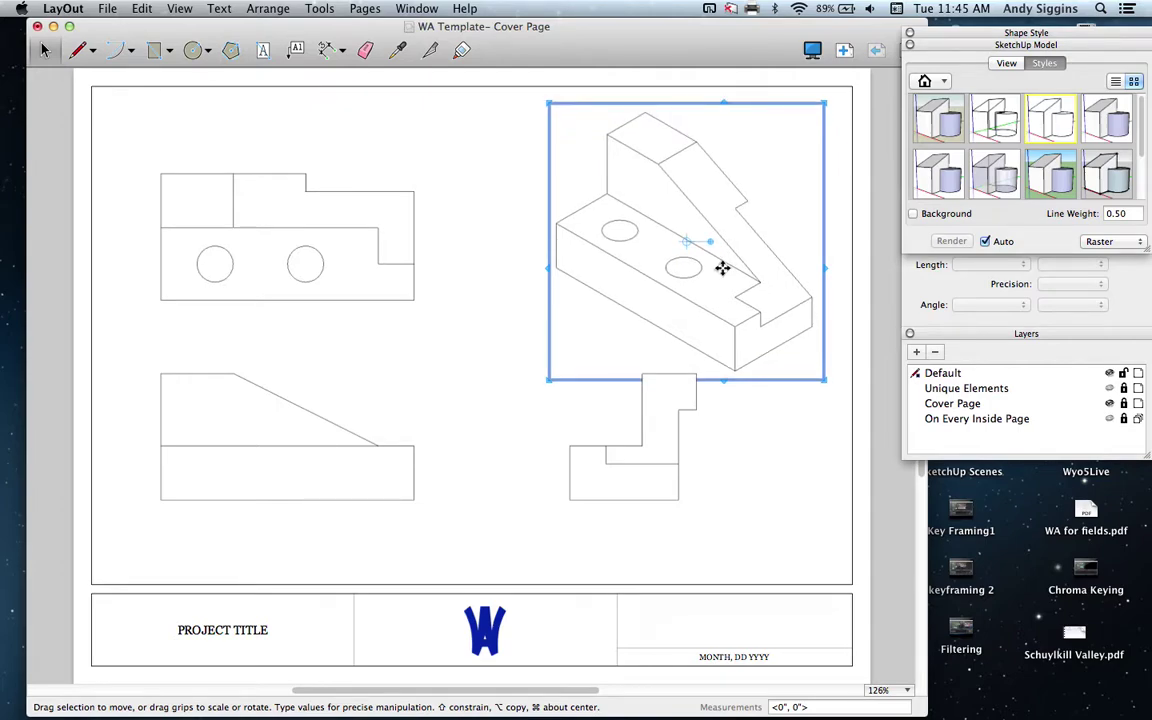
pyautogui.click(494, 306)
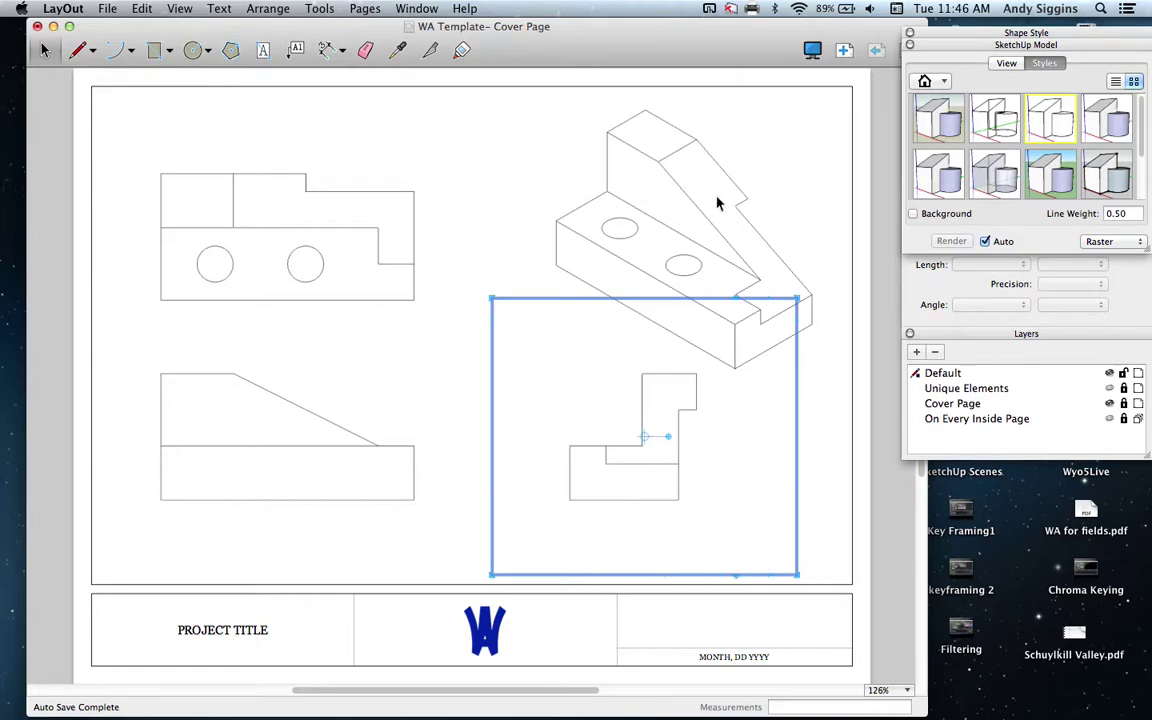
pyautogui.click(685, 242)
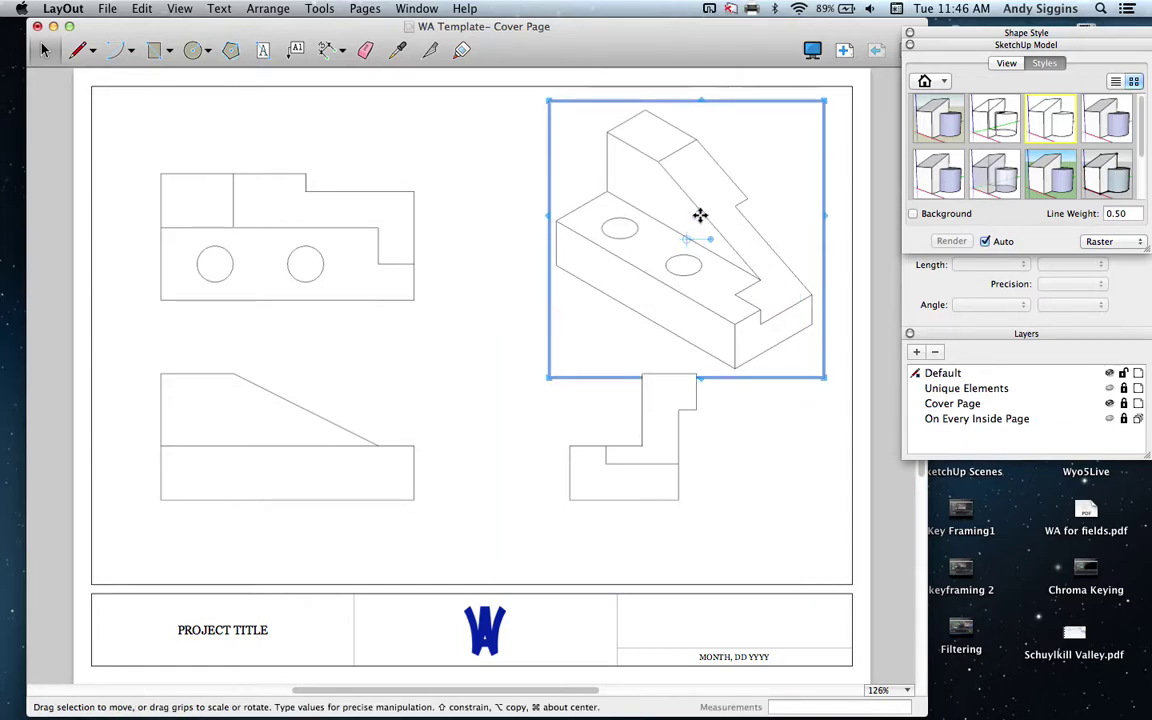
pyautogui.moveTo(699, 216); pyautogui.dragTo(672, 209)
pyautogui.click(797, 437)
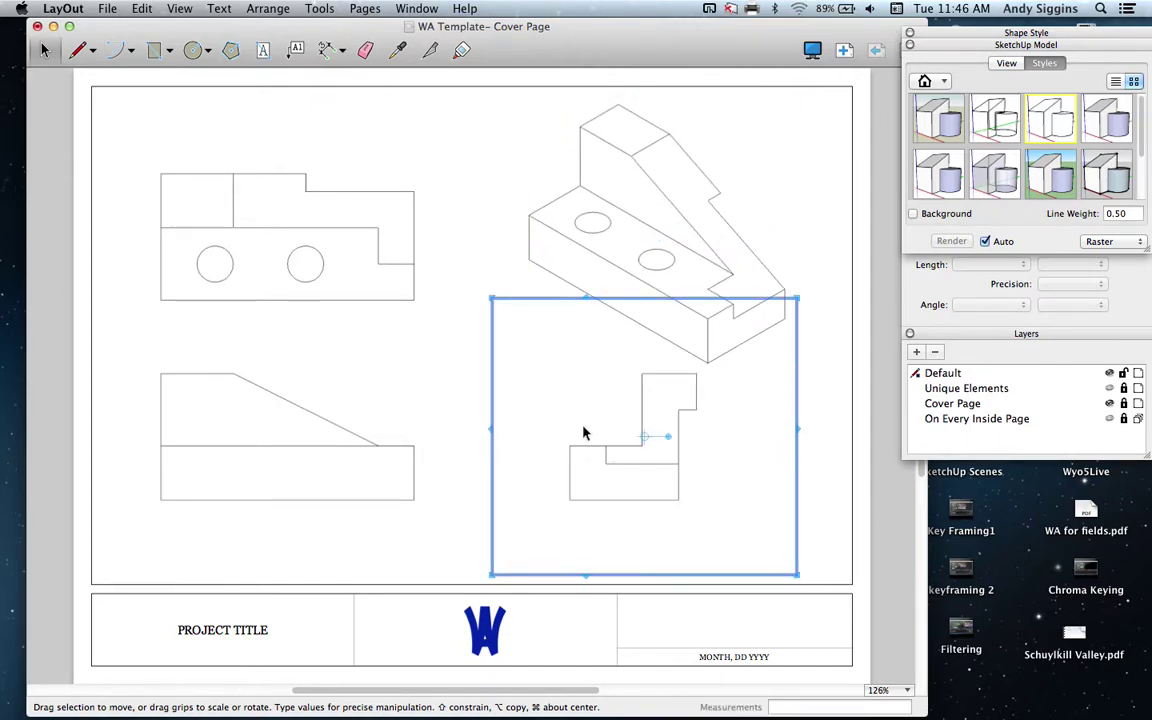